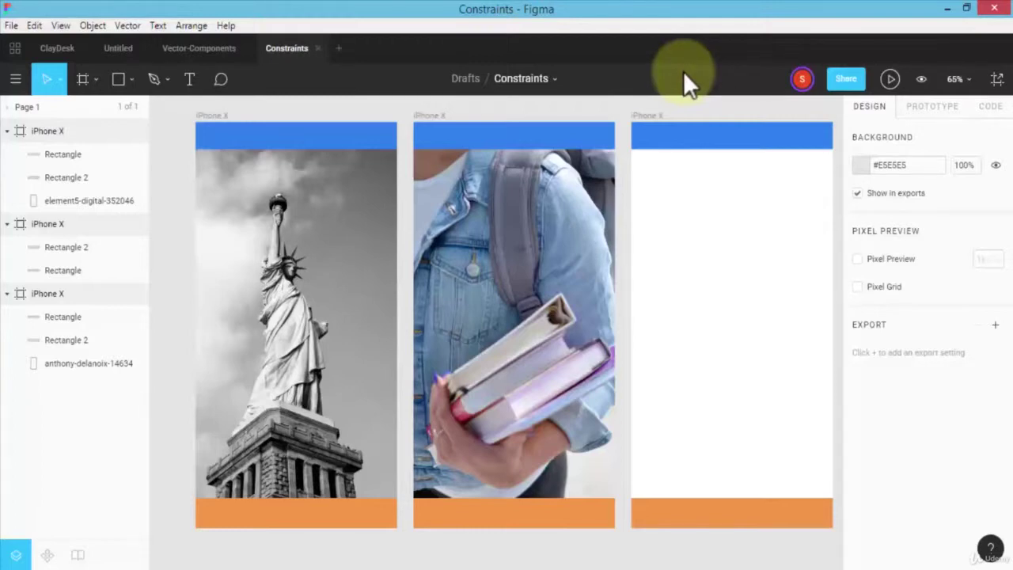
Move the statue frame's layer to the top so layer order matches the canvas left to right.
click(53, 133)
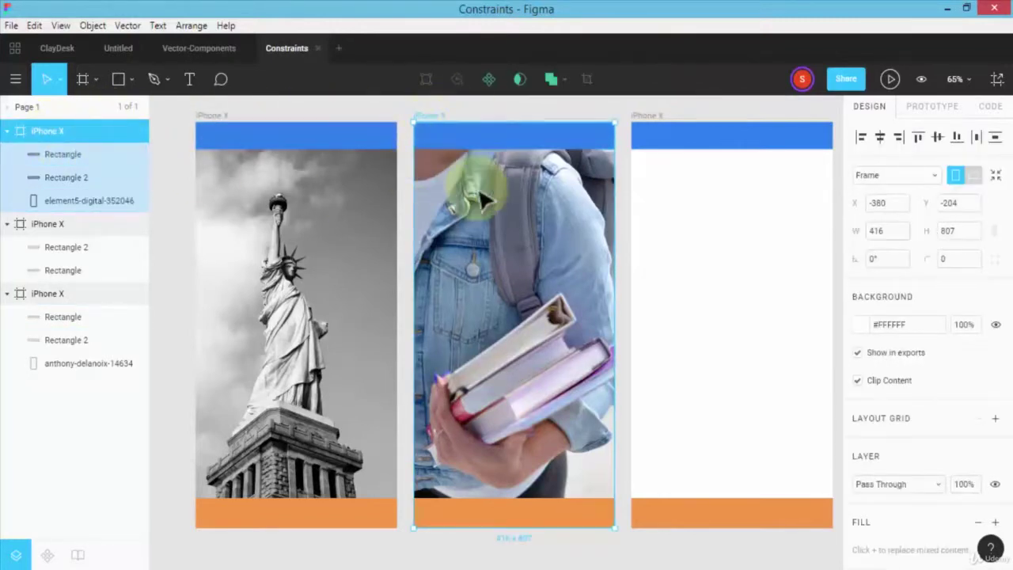
click(45, 222)
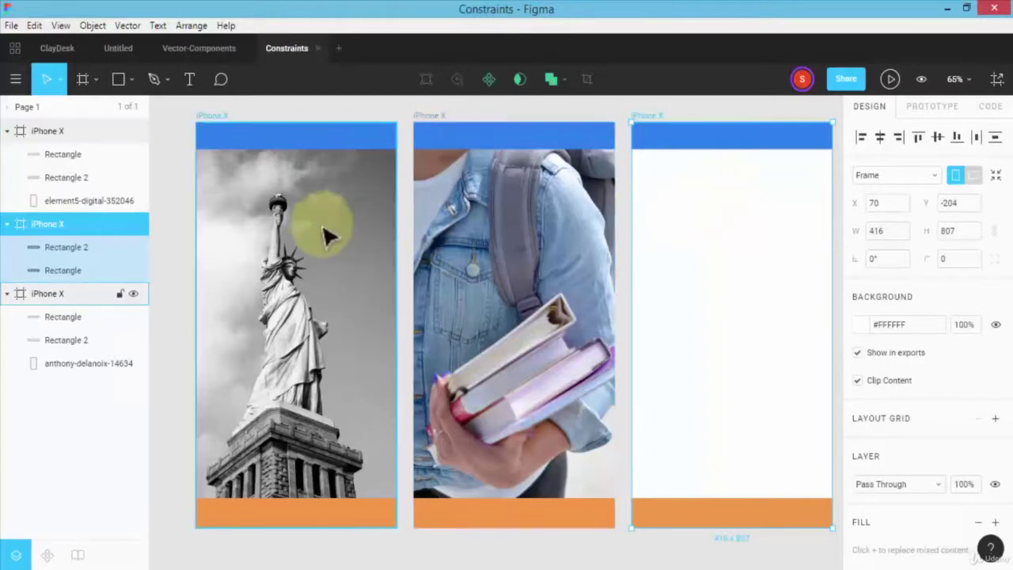
click(63, 294)
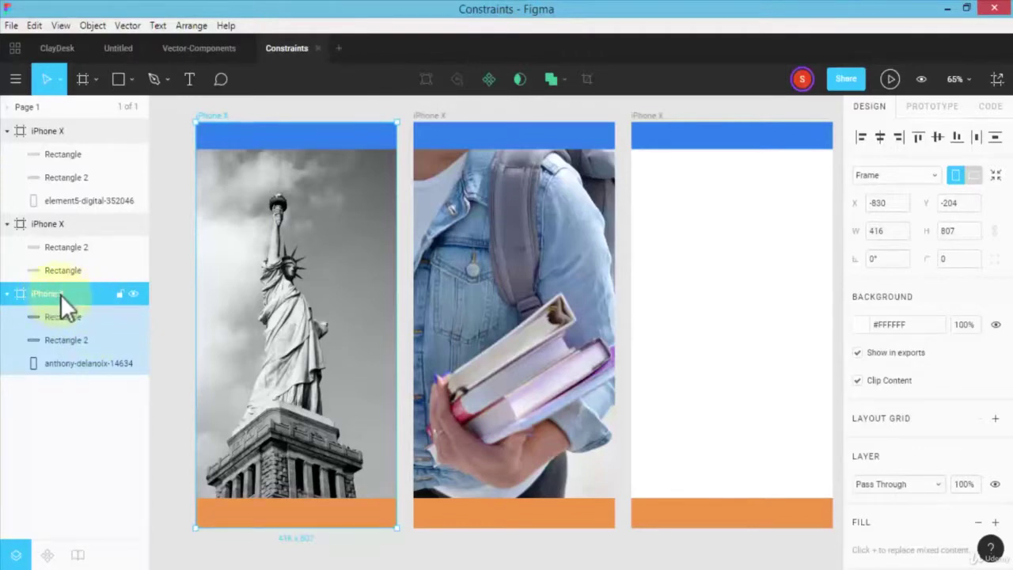
drag(59, 296, 64, 124)
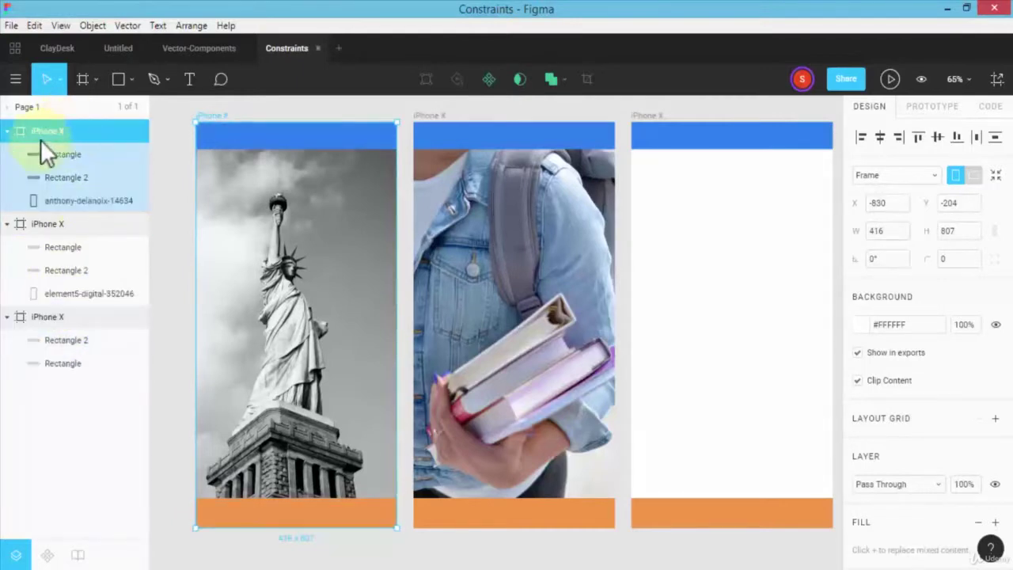
click(49, 224)
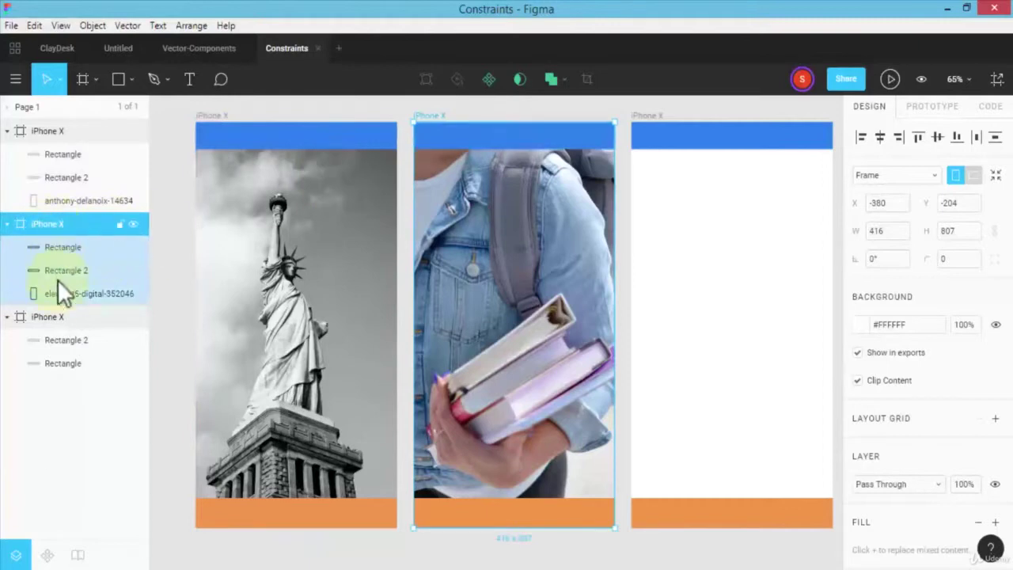
click(49, 316)
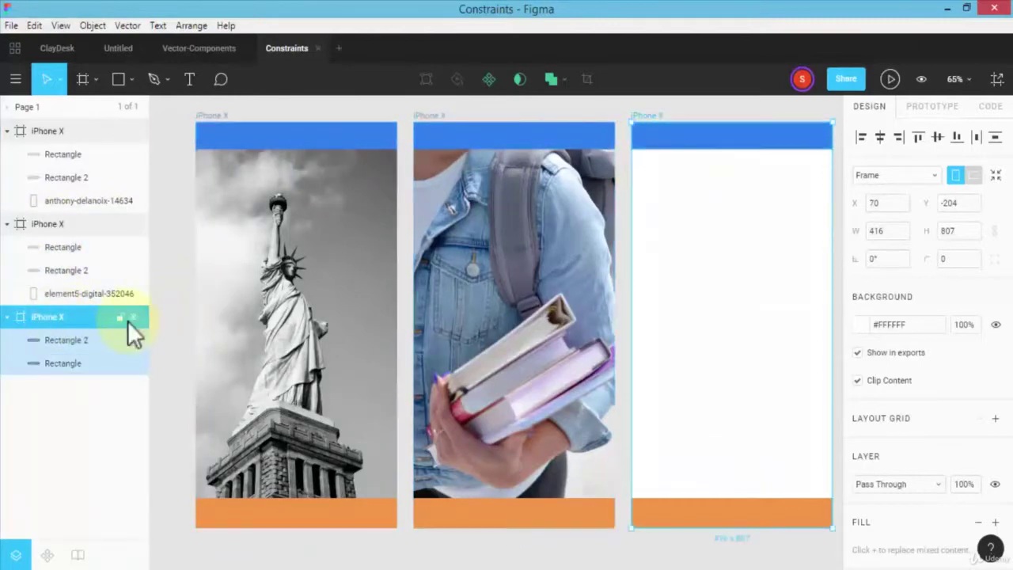
Name the statue, middle and right-hand frames Screen1, Screen2 and Screen3.
double_click(49, 127)
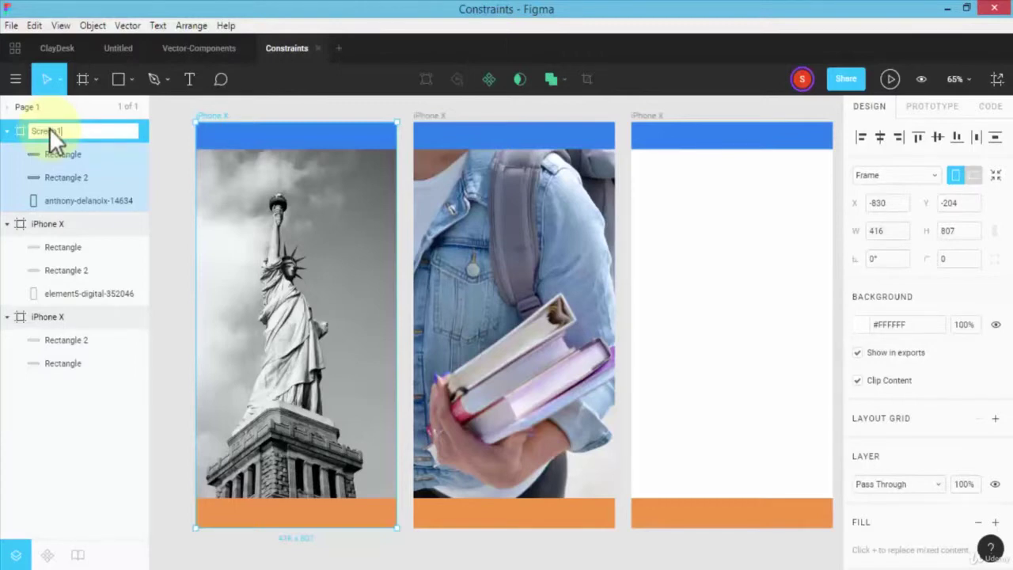
double_click(56, 224)
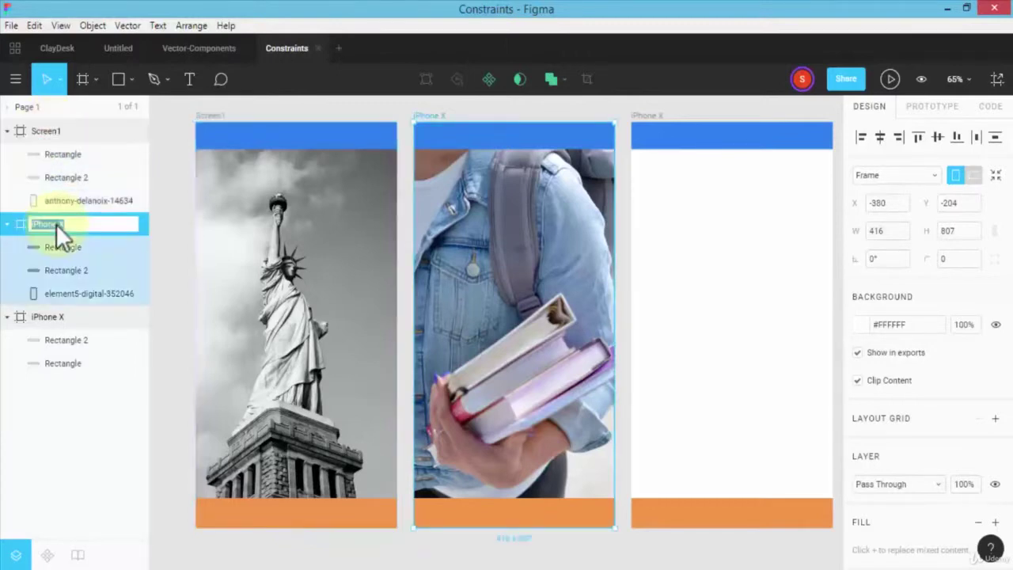
text(Sc)
double_click(61, 316)
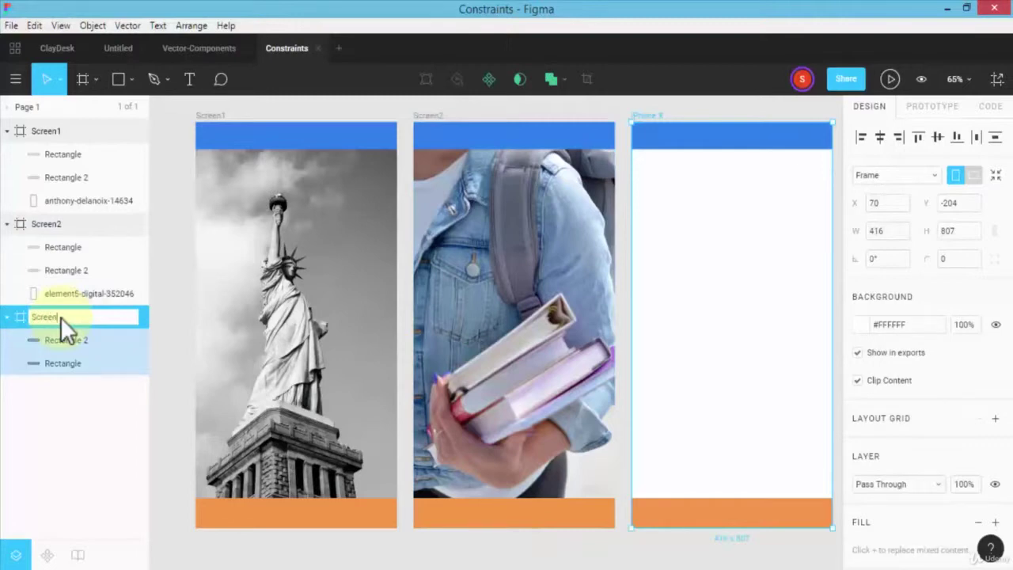
key(Return)
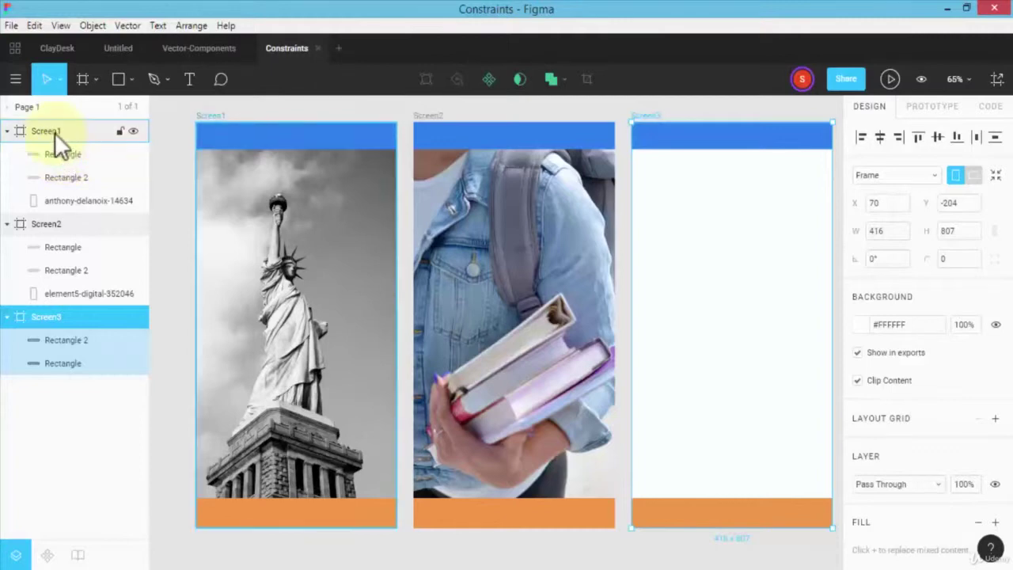
Give the Screen1 frame a default 10px layout grid.
click(49, 131)
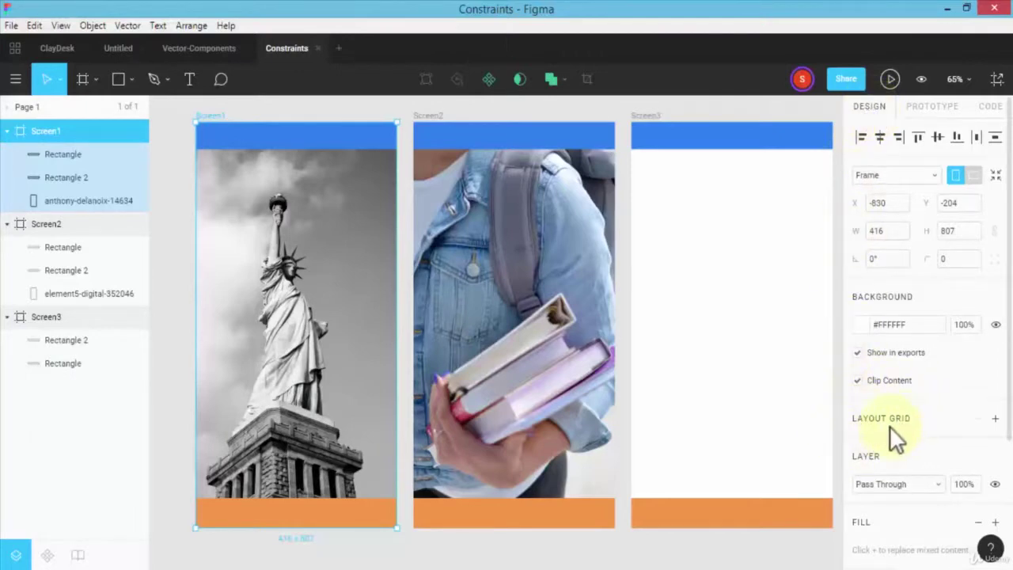
click(995, 418)
scroll(999, 431, down, 4)
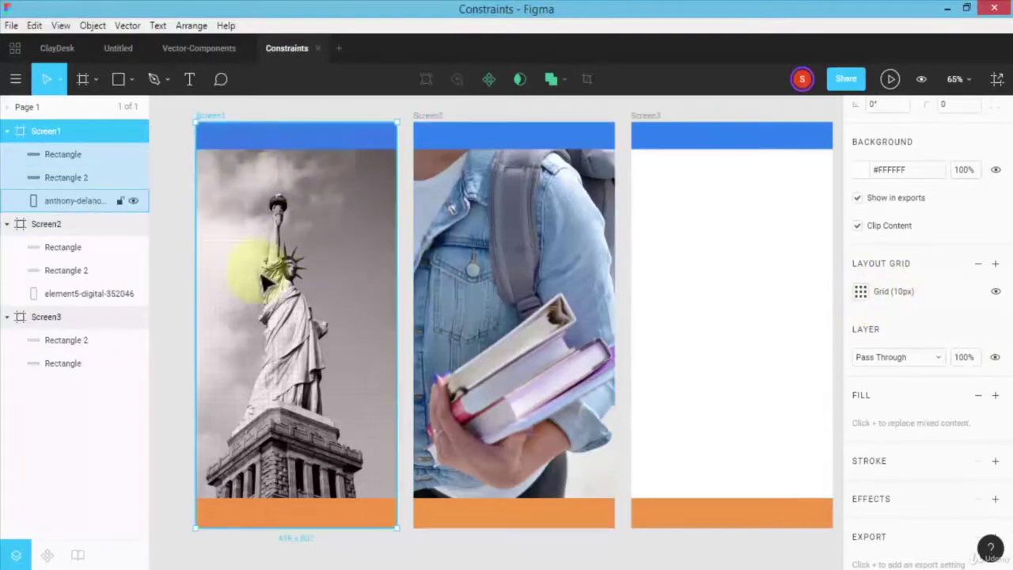
Make Screen1's layout grid 10 stretch columns with a gutter of 10.
click(860, 292)
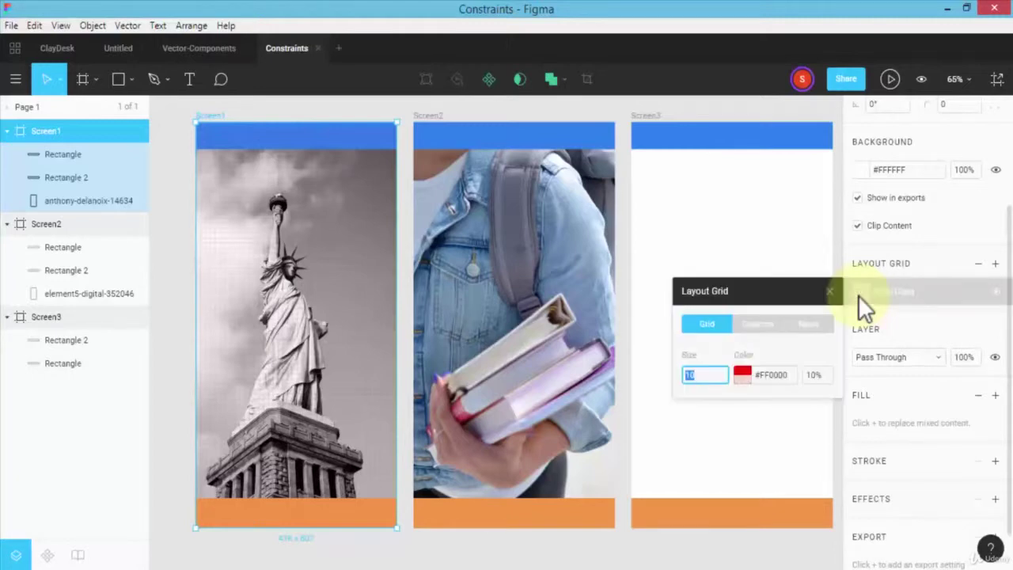
click(761, 325)
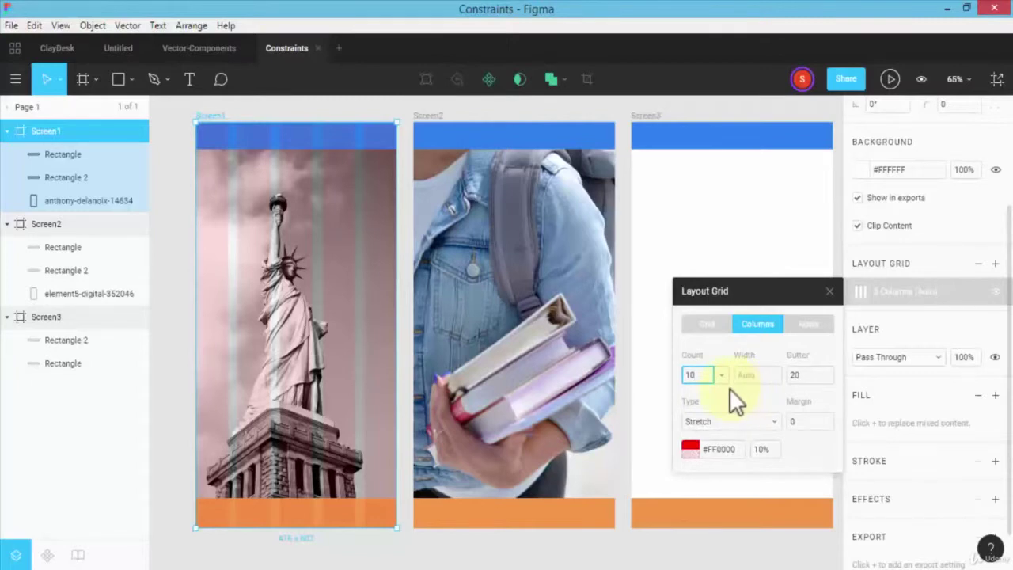
key(Return)
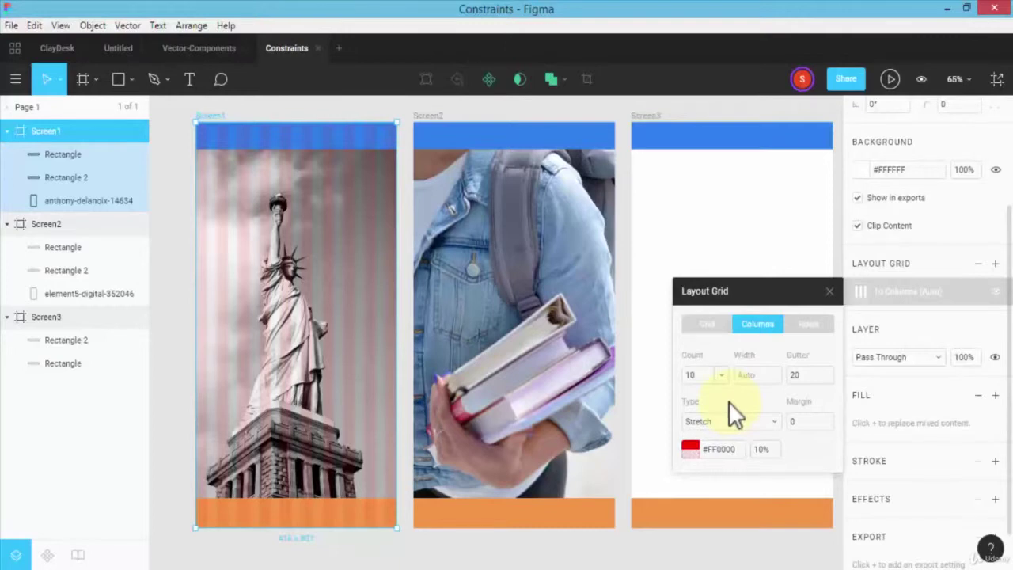
click(802, 375)
text(10)
key(Return)
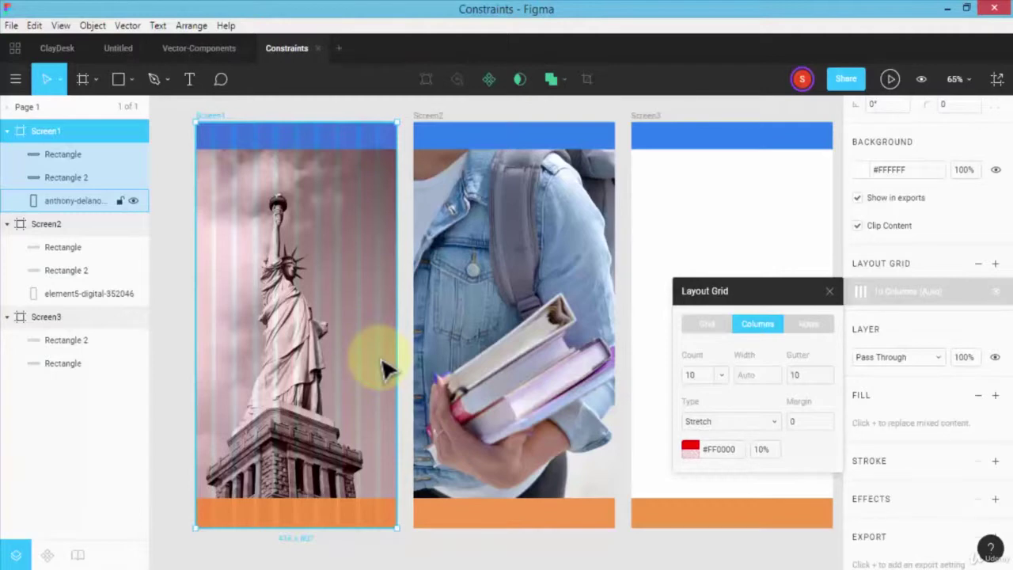
click(774, 420)
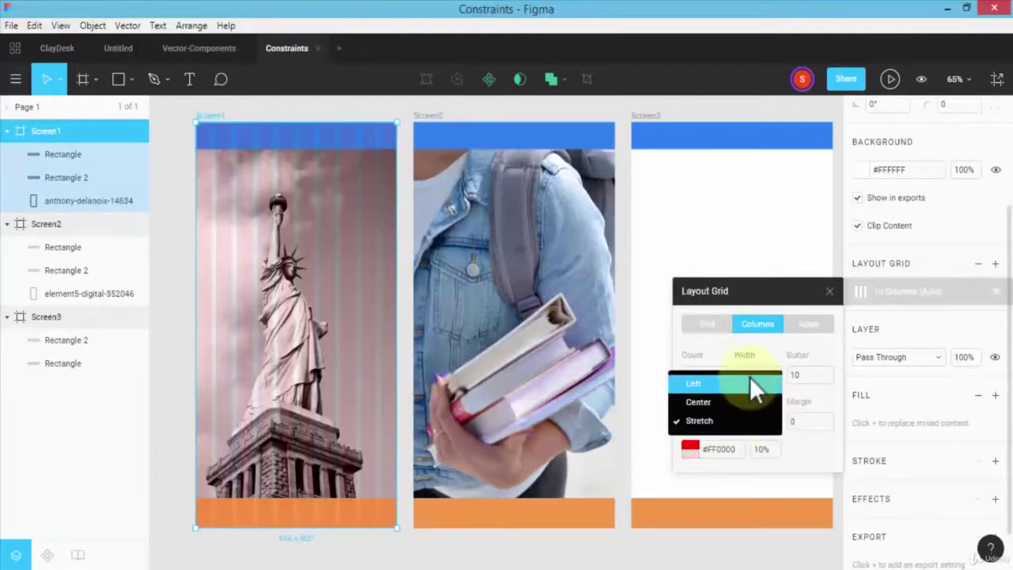
click(712, 349)
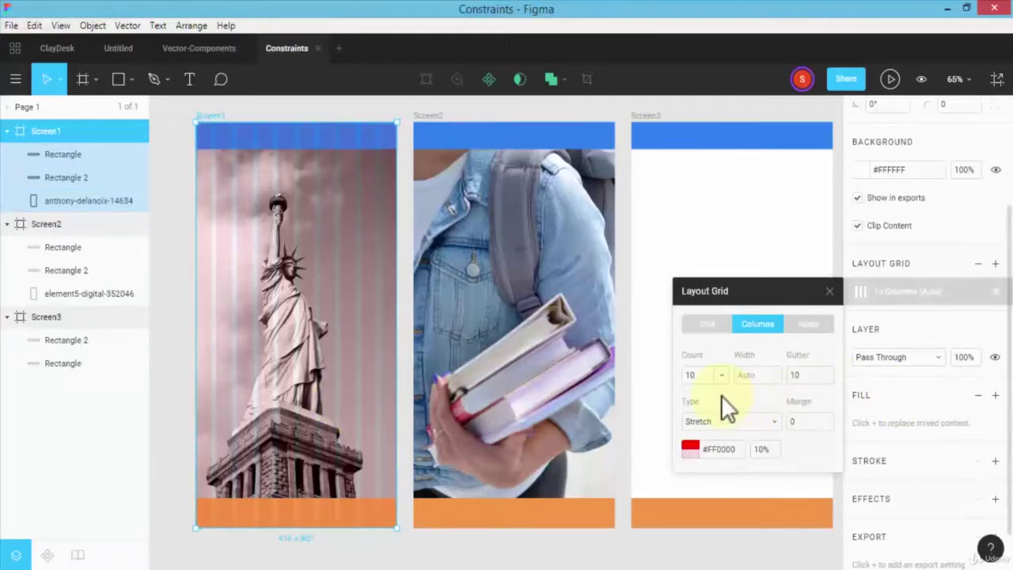
Change Screen1's grid from columns to 10 rows, then select the blue header rectangle.
click(706, 322)
click(751, 320)
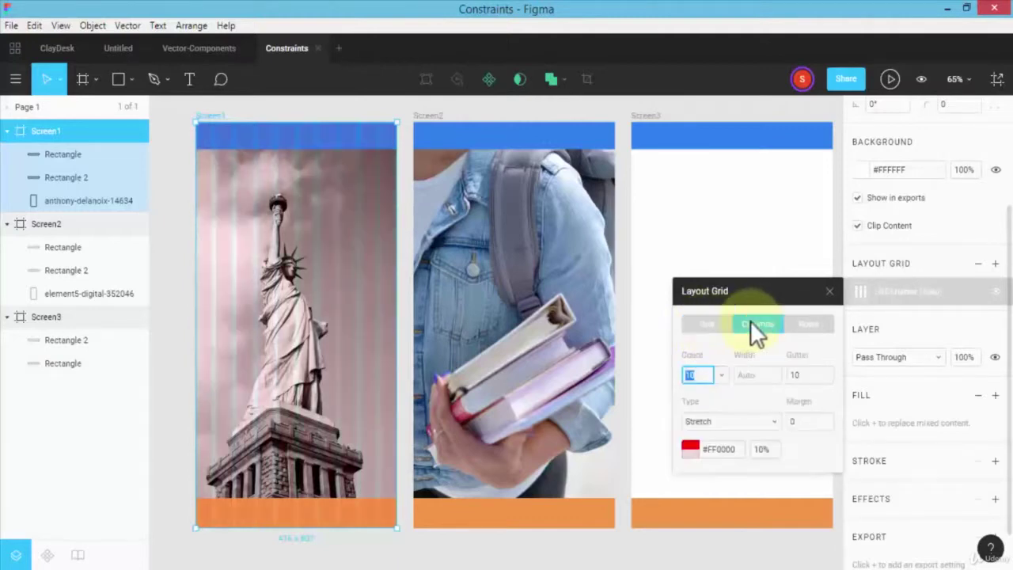
click(802, 323)
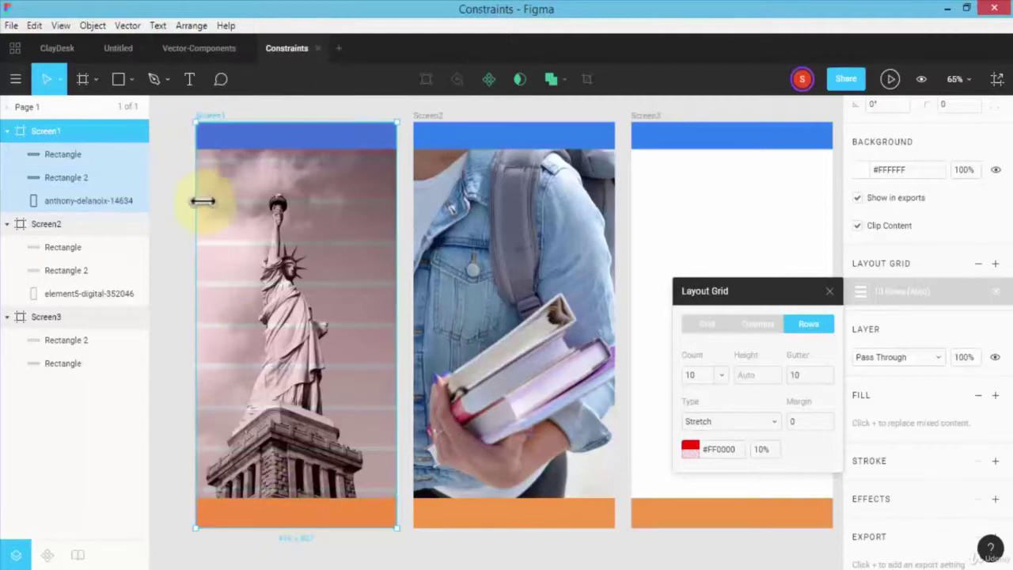
click(245, 443)
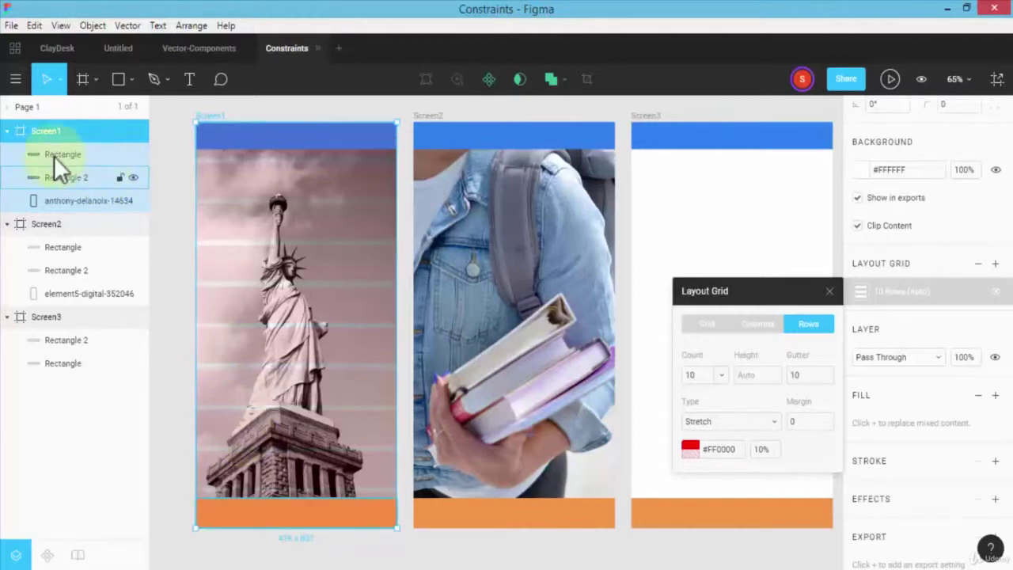
click(111, 154)
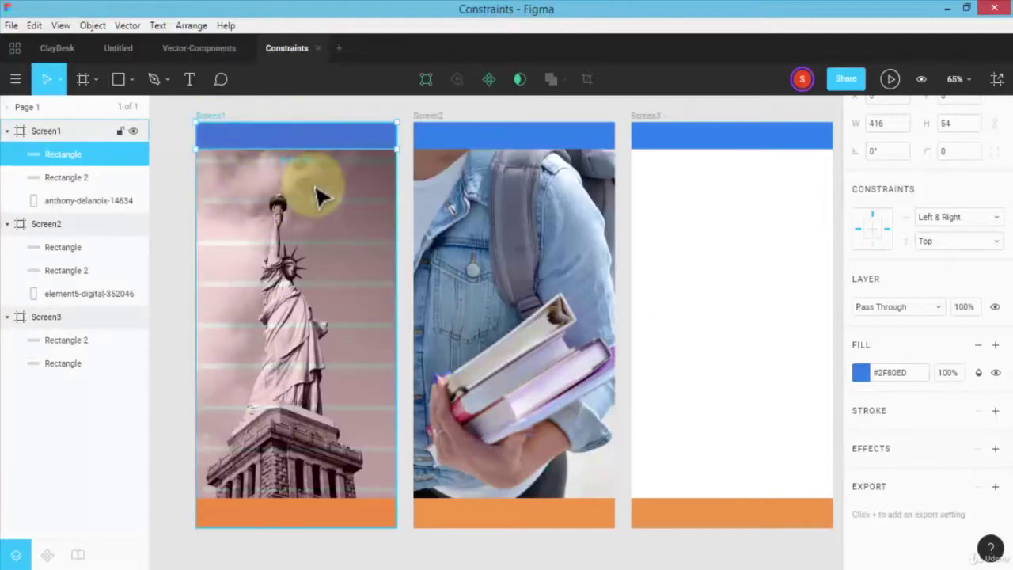
At 100% zoom, stretch Screen1's orange bottom bar from 60 to 72 px tall.
key(shift+0)
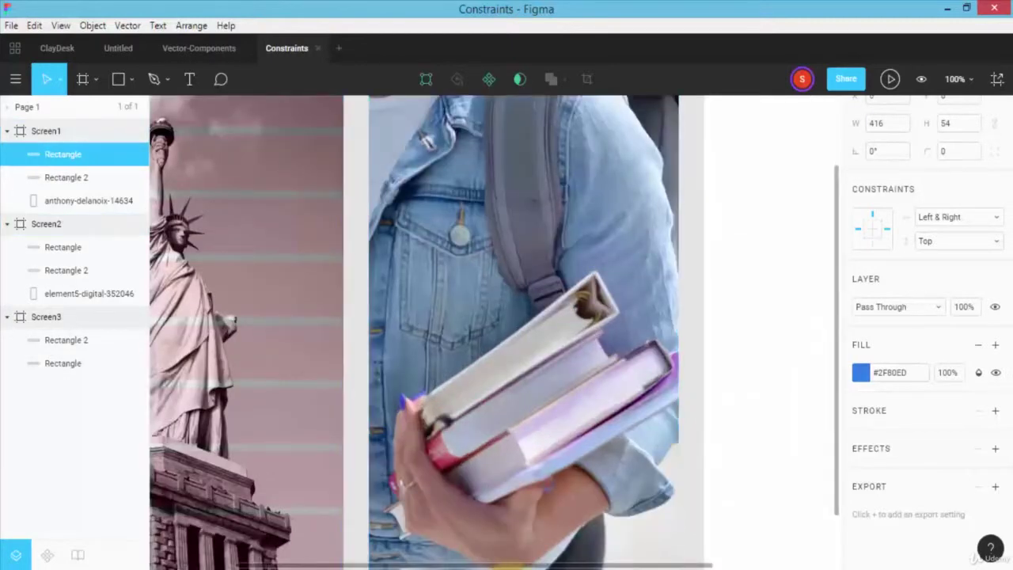
drag(477, 565, 340, 565)
scroll(332, 340, up, 2)
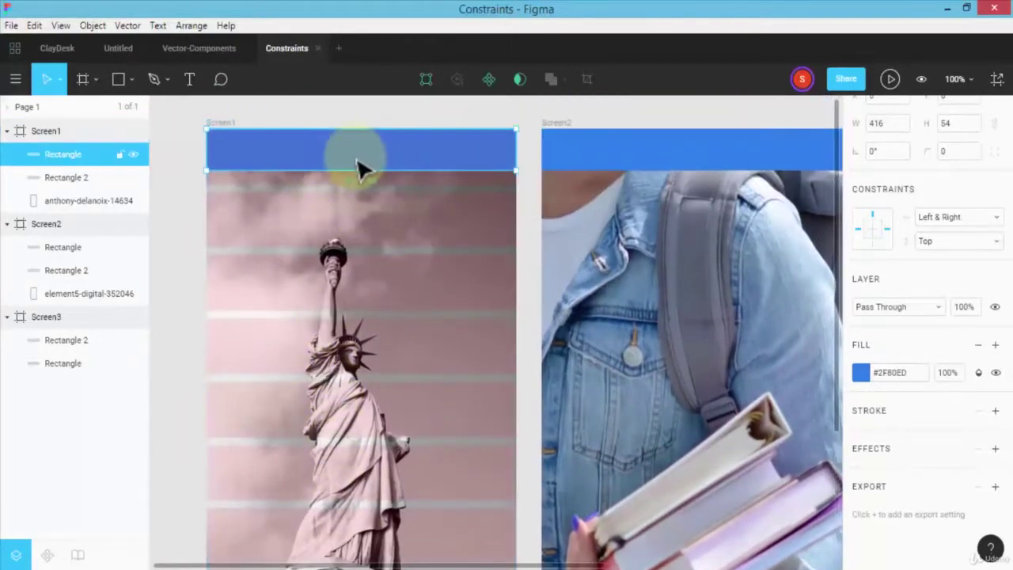
scroll(291, 383, down, 5)
click(333, 430)
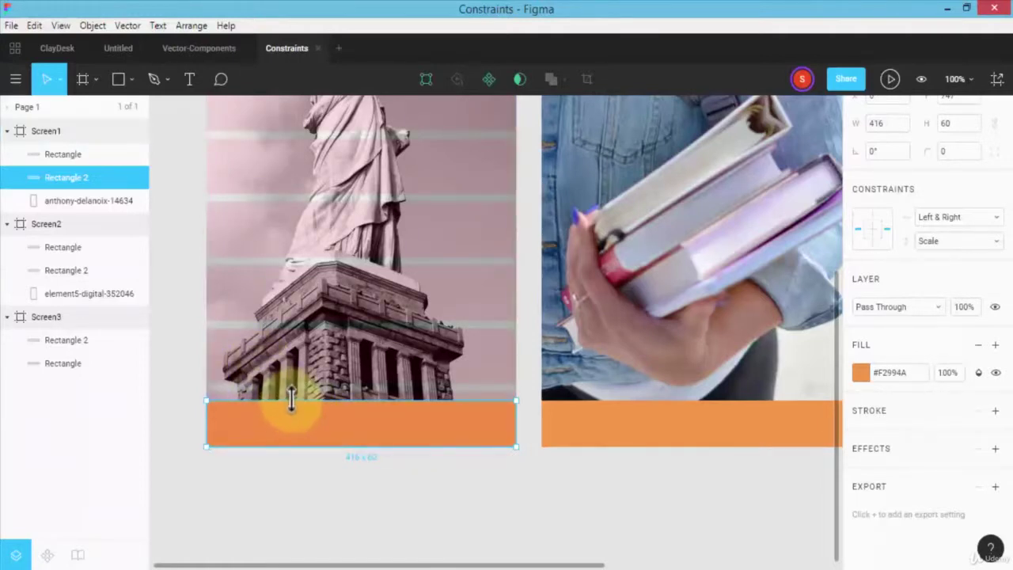
mouse_move(291, 402)
mouse_down()
mouse_move(293, 390)
mouse_move(290, 412)
mouse_move(294, 390)
mouse_up()
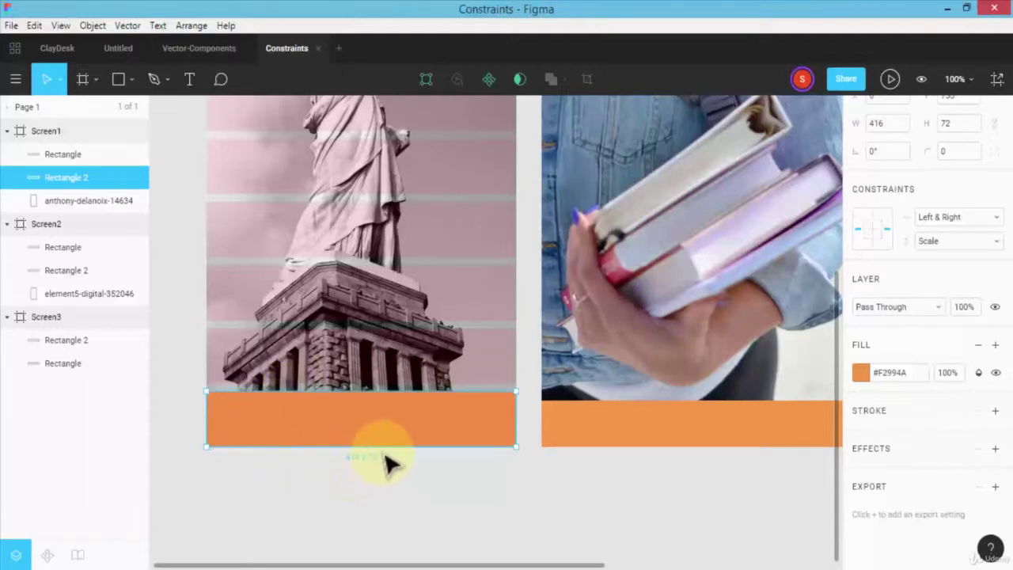
Stretch the blue header bar down to 72 px tall and zoom out.
scroll(384, 464, up, 5)
click(352, 154)
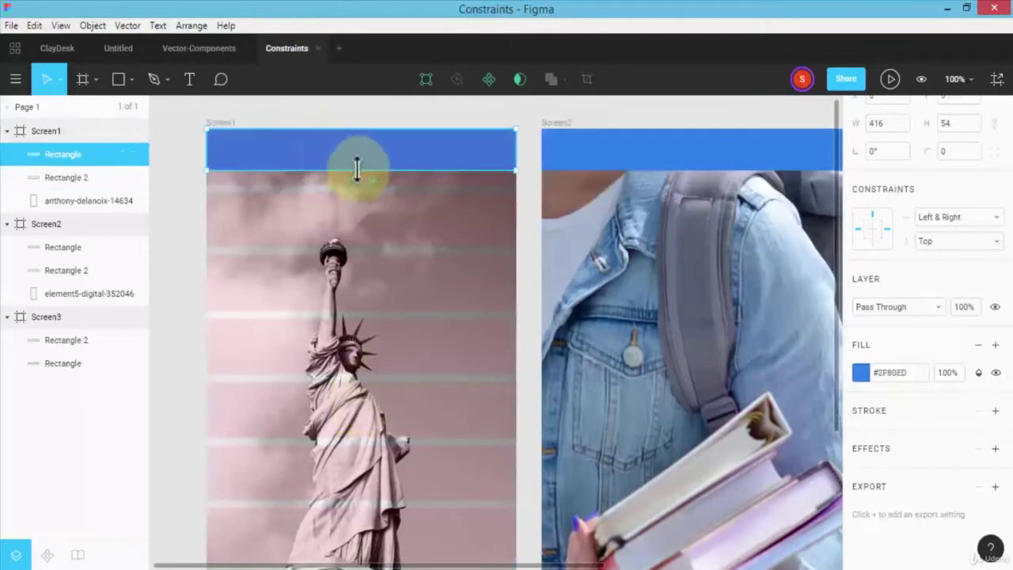
drag(361, 173, 362, 184)
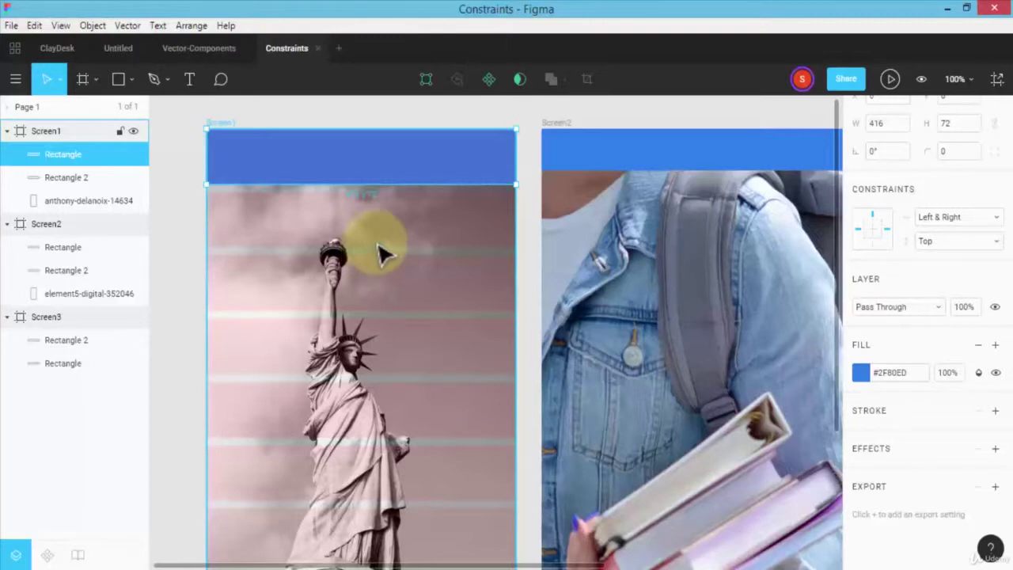
key(minus)
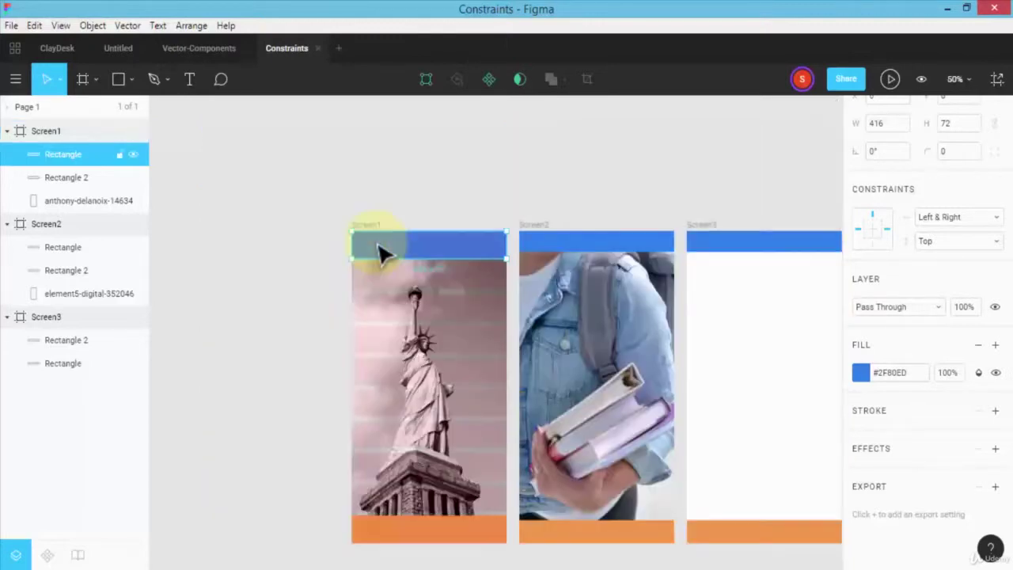
Add a second layout grid to Screen1 with 2 stretch columns, then zoom to 100%.
scroll(285, 449, down, 1)
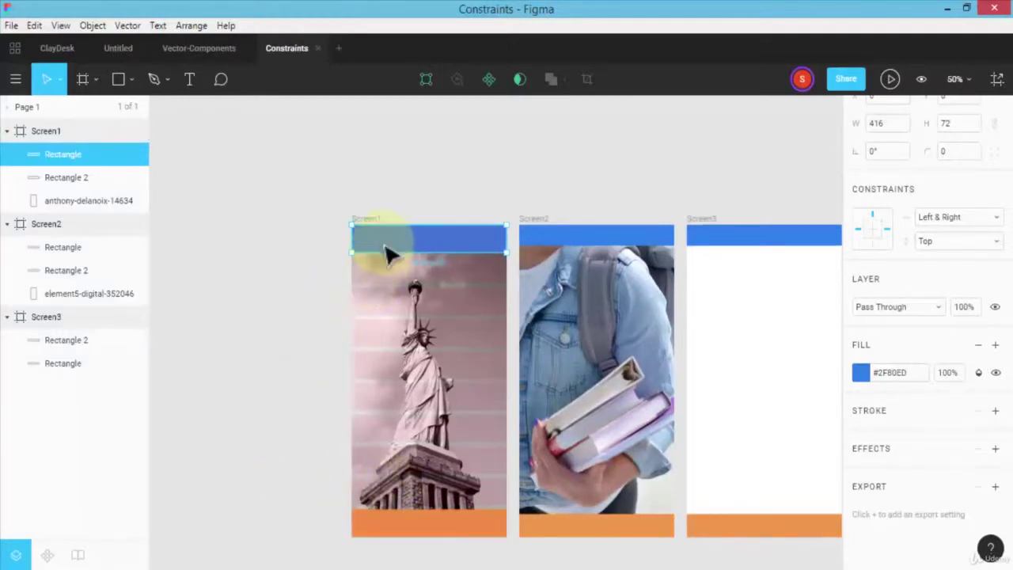
click(436, 528)
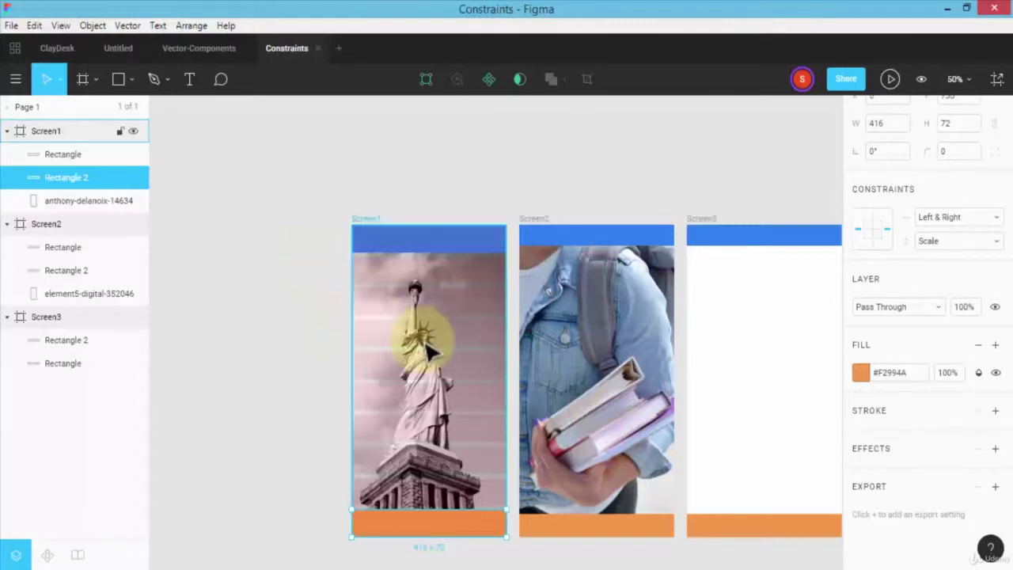
click(63, 134)
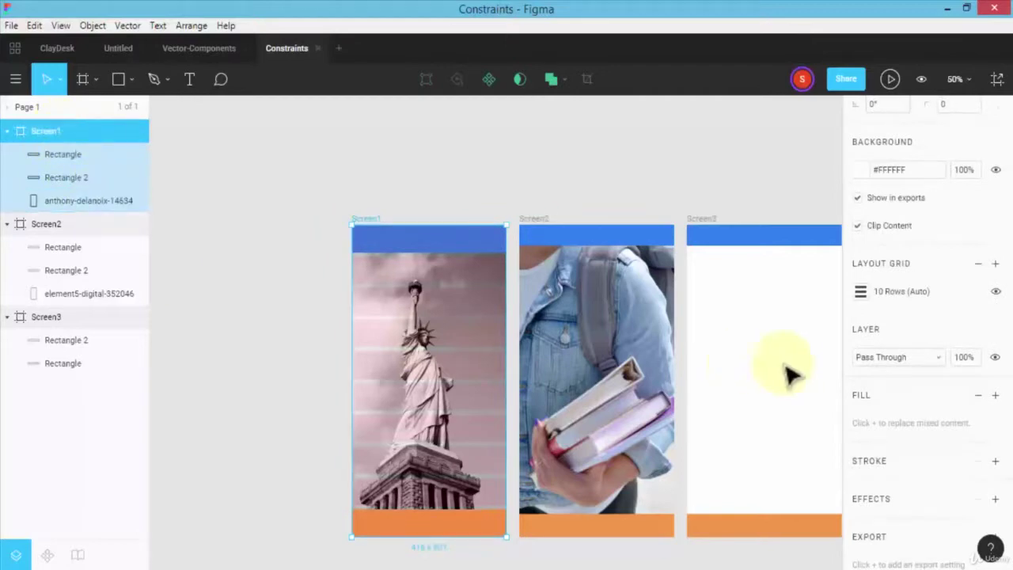
scroll(894, 342, down, 1)
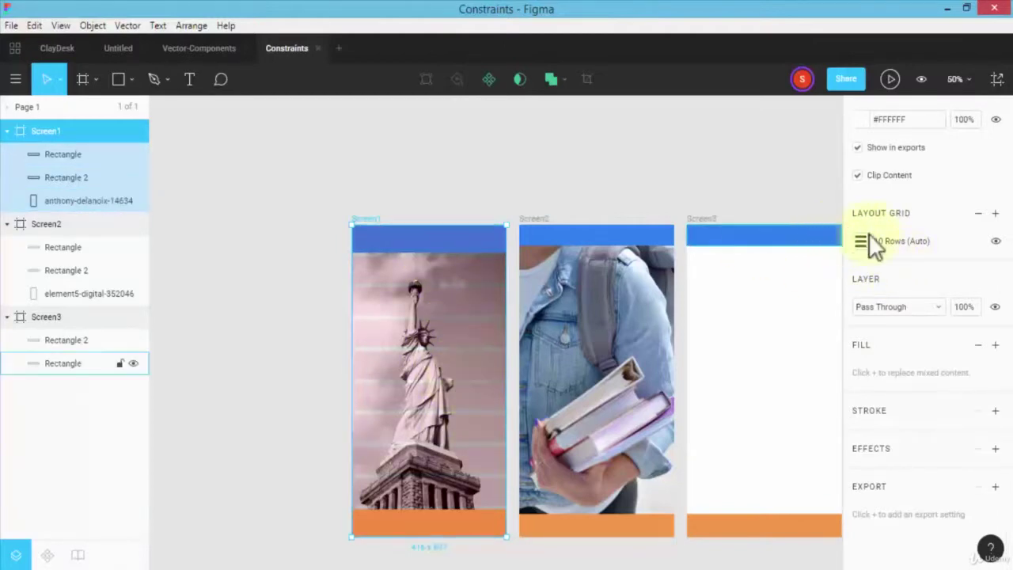
click(996, 213)
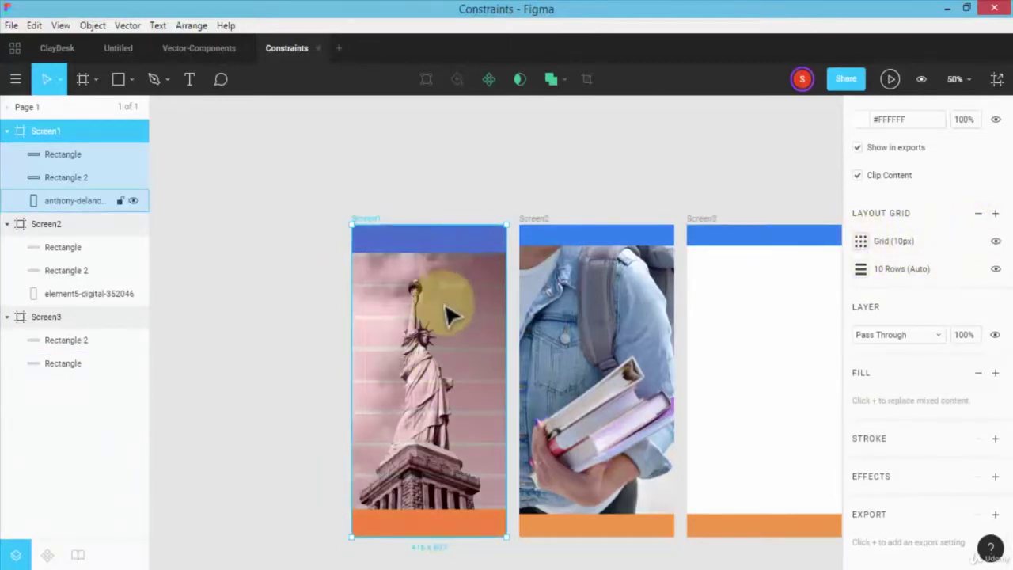
click(859, 241)
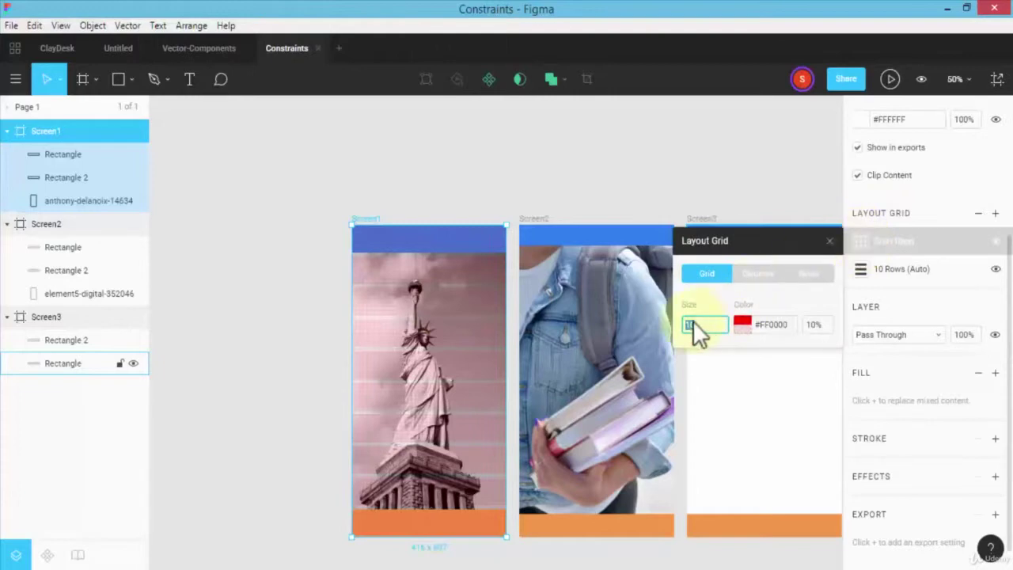
click(752, 273)
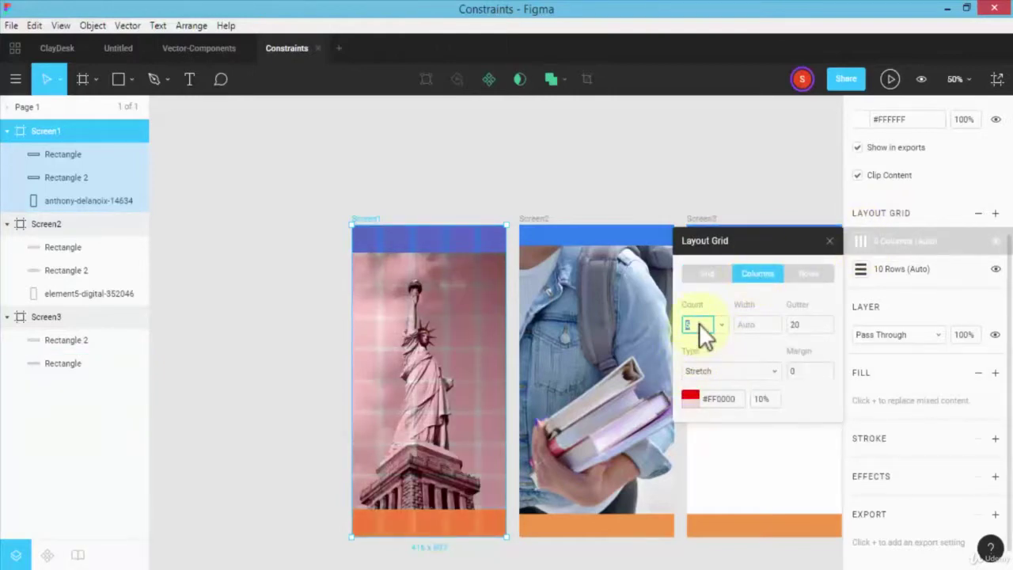
text(2)
key(Return)
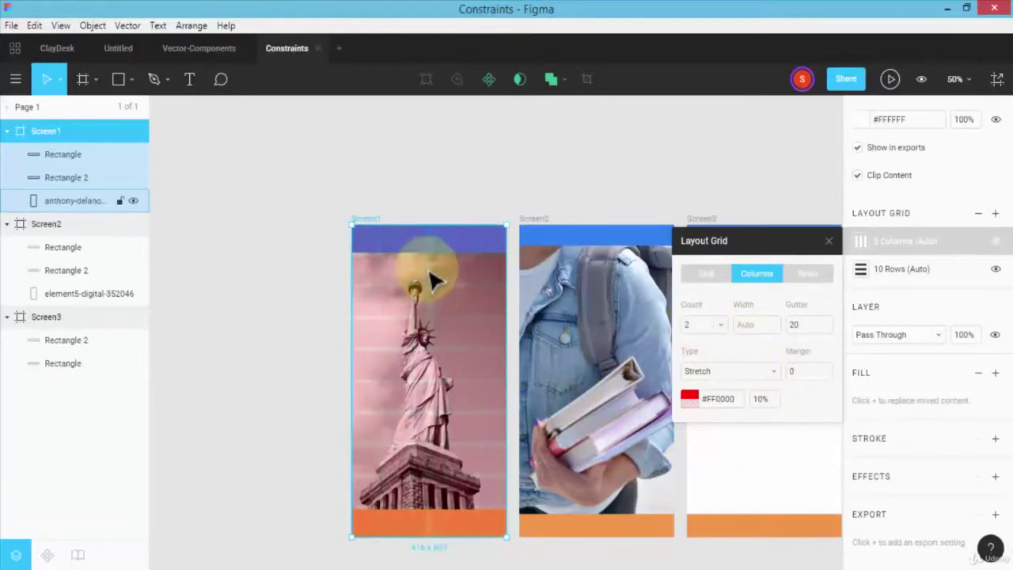
key(shift+0)
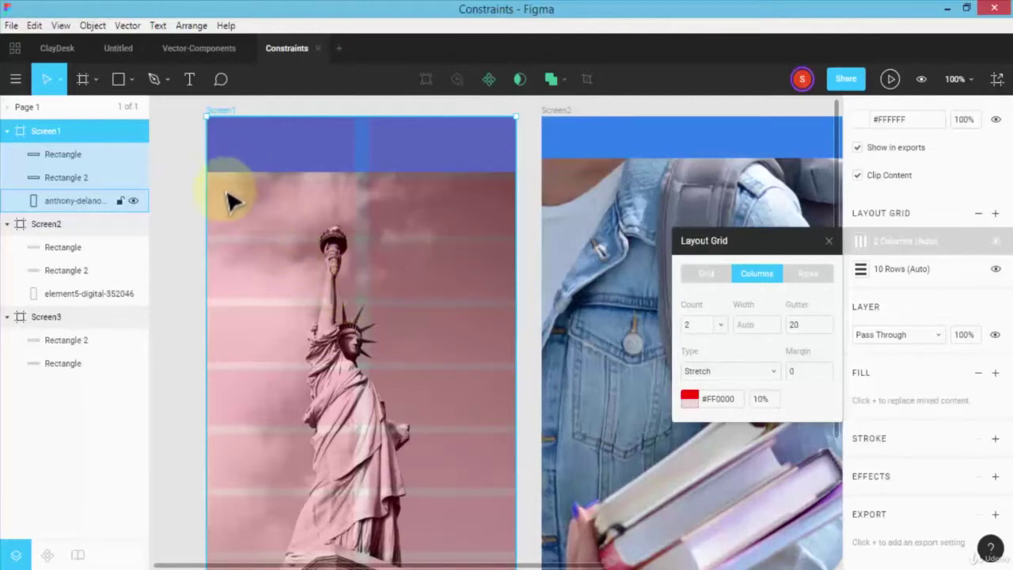
Draw a rectangle under Screen1's header, snapped to X 0 and 198 wide.
click(117, 79)
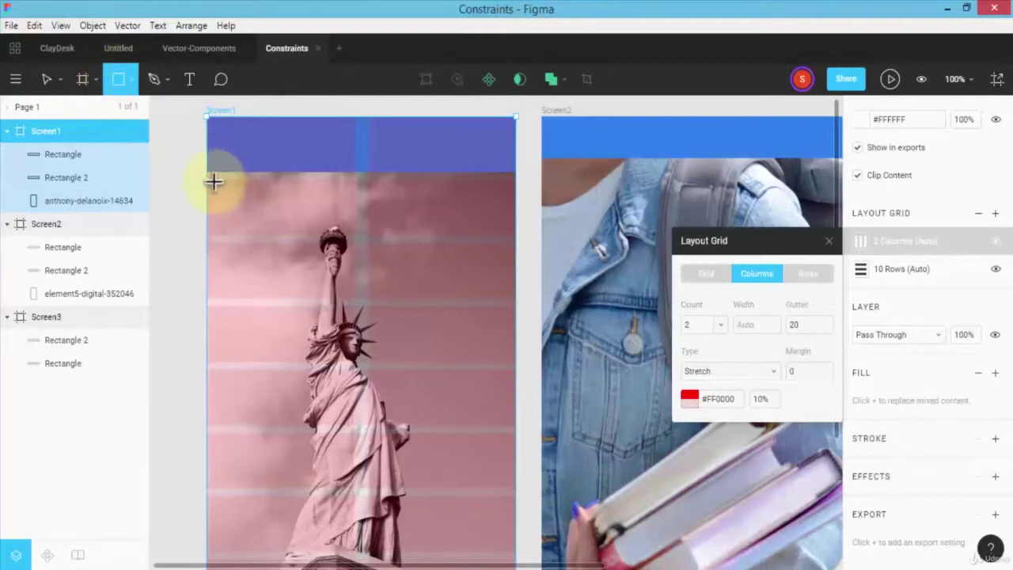
drag(213, 179, 343, 235)
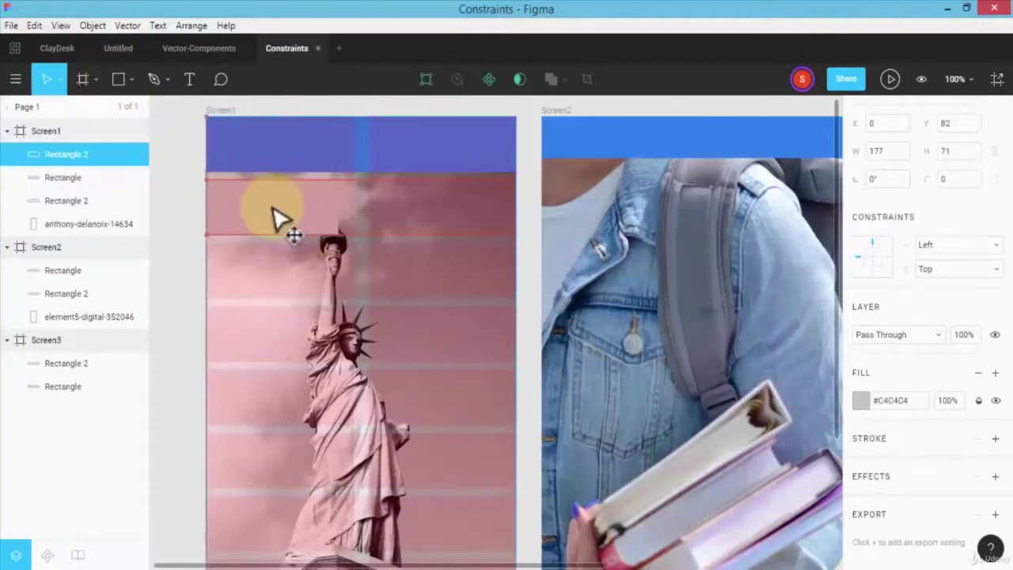
drag(285, 219, 283, 219)
drag(347, 235, 354, 234)
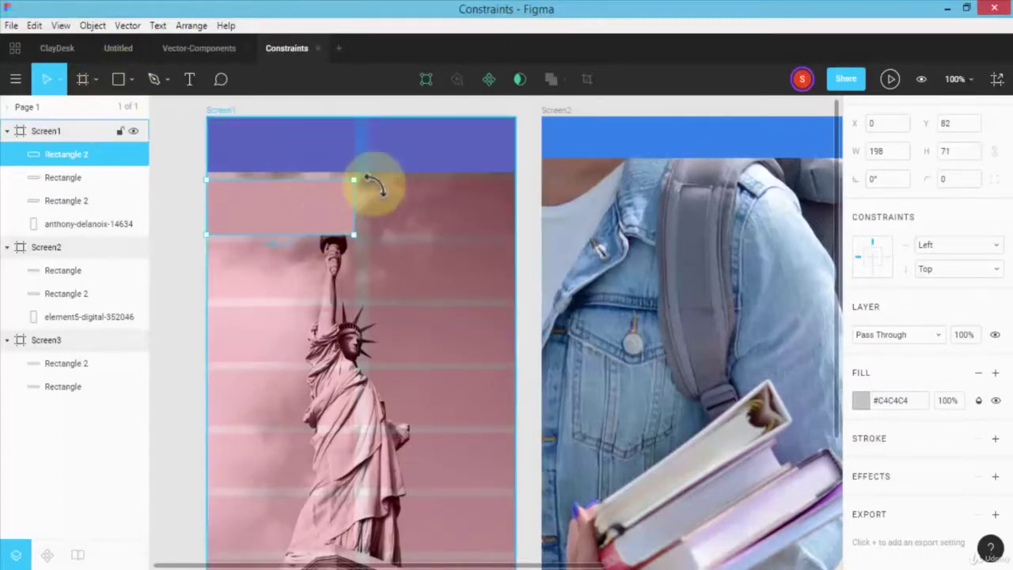
Move the 198 × 71 grey rectangle out of Screen1 to above the frame.
scroll(273, 273, up, 1)
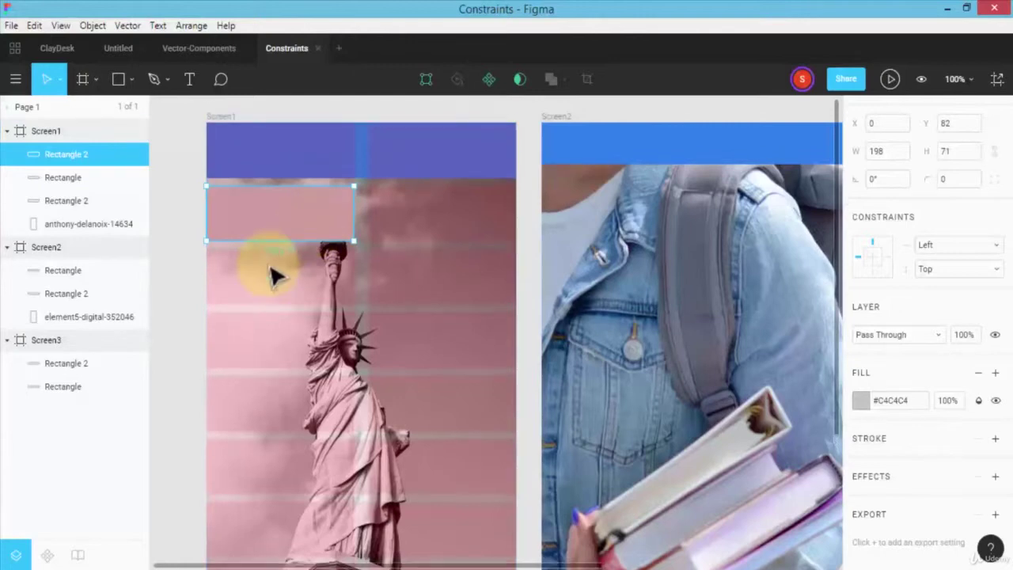
scroll(273, 273, up, 5)
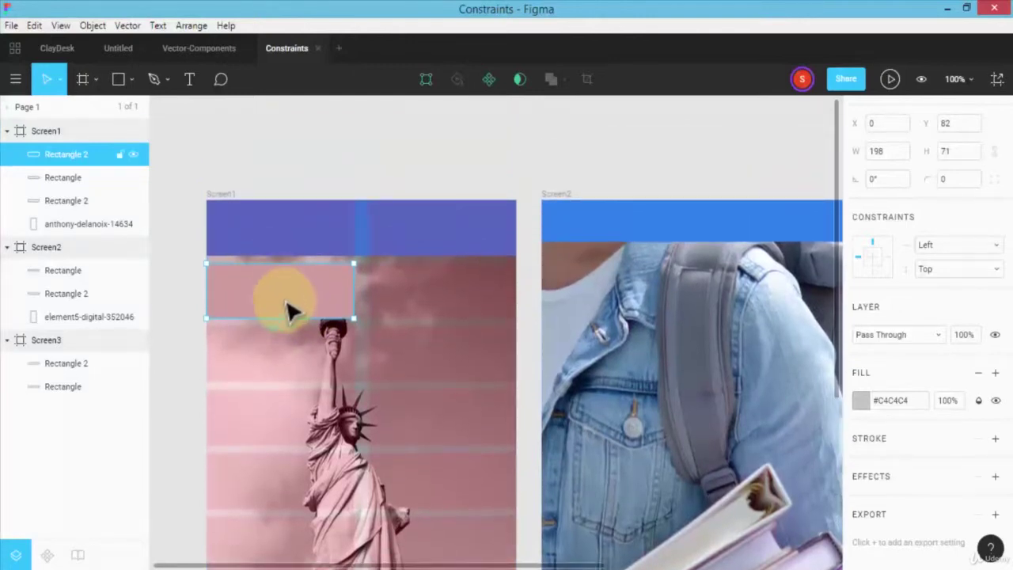
drag(289, 308, 305, 168)
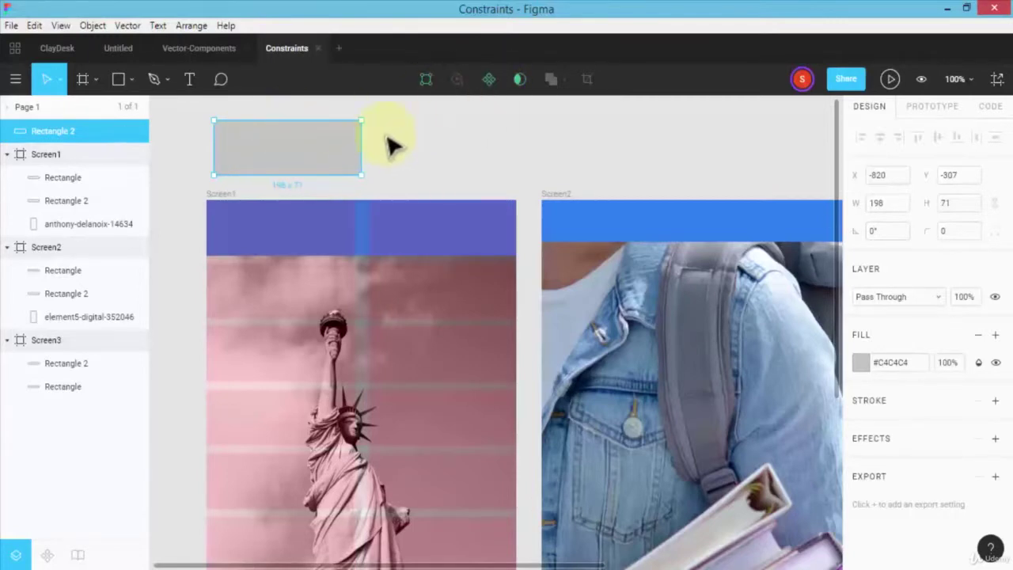
Make the rectangle a component and place an instance in Screen1's right column.
click(490, 81)
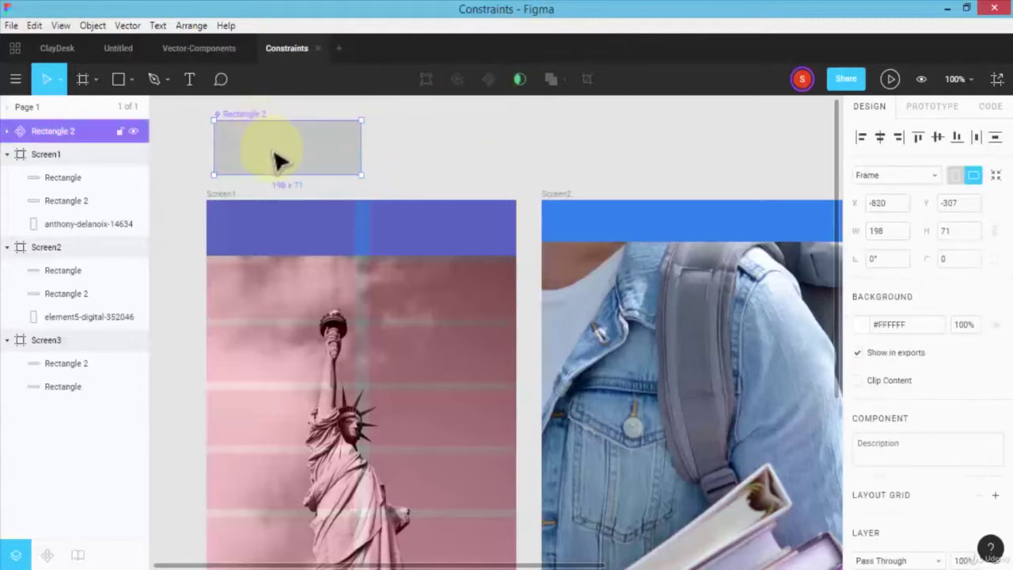
drag(277, 158, 269, 298)
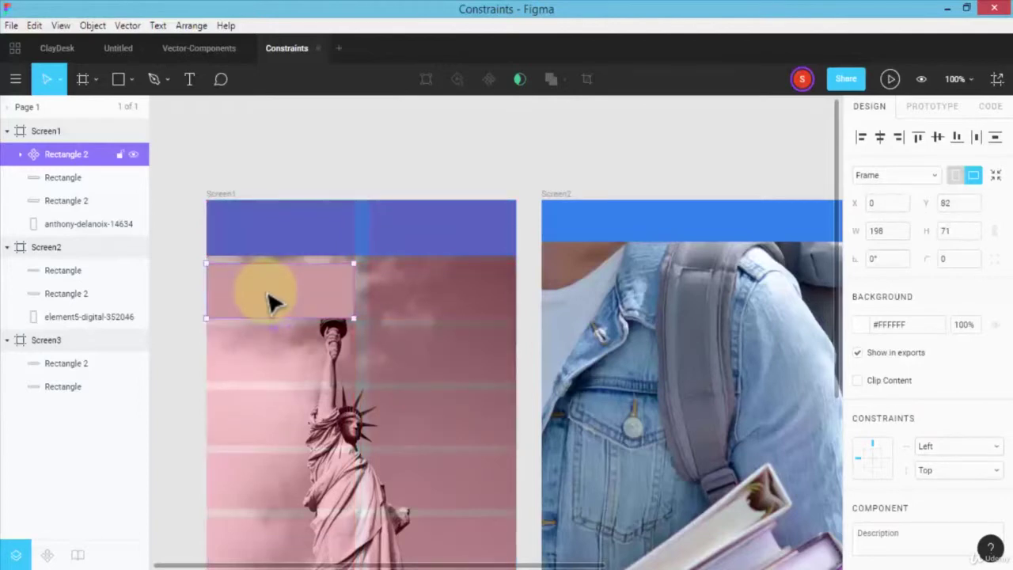
drag(273, 291, 437, 303)
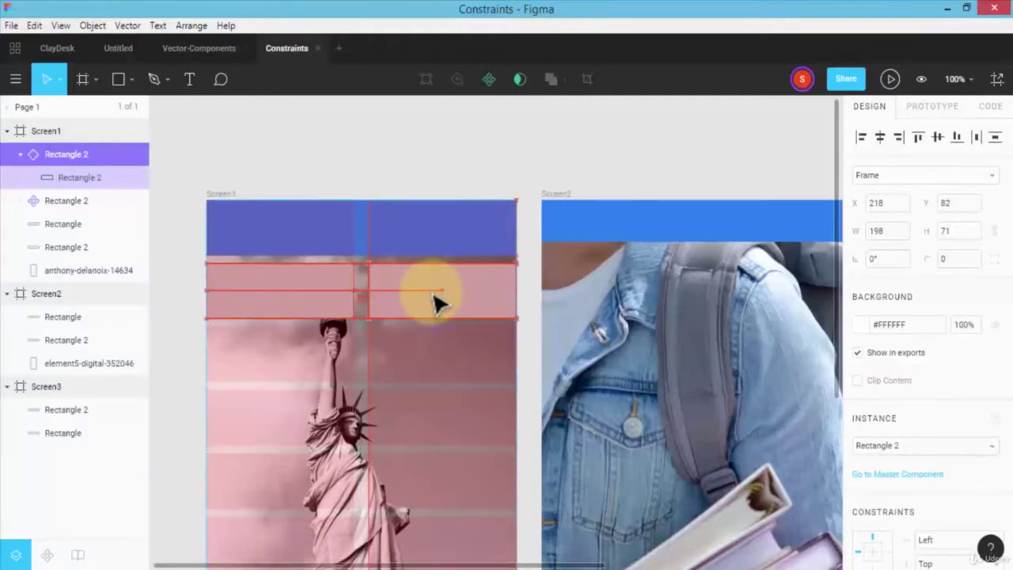
drag(437, 302, 438, 302)
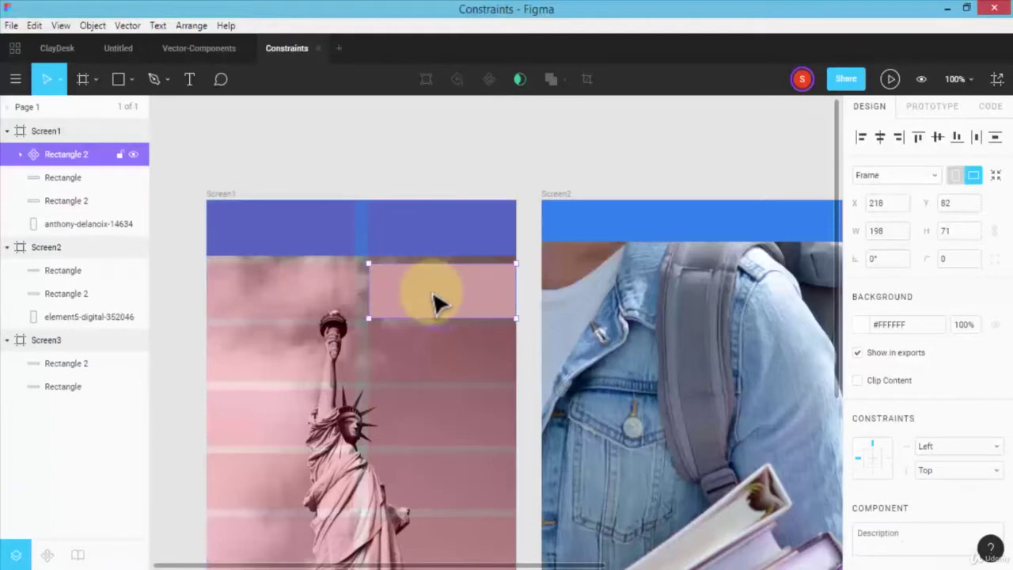
key(Escape)
Move the Rectangle 2 instance out of Screen1, with the master component to its right.
click(433, 303)
drag(432, 298, 260, 163)
drag(271, 314, 445, 158)
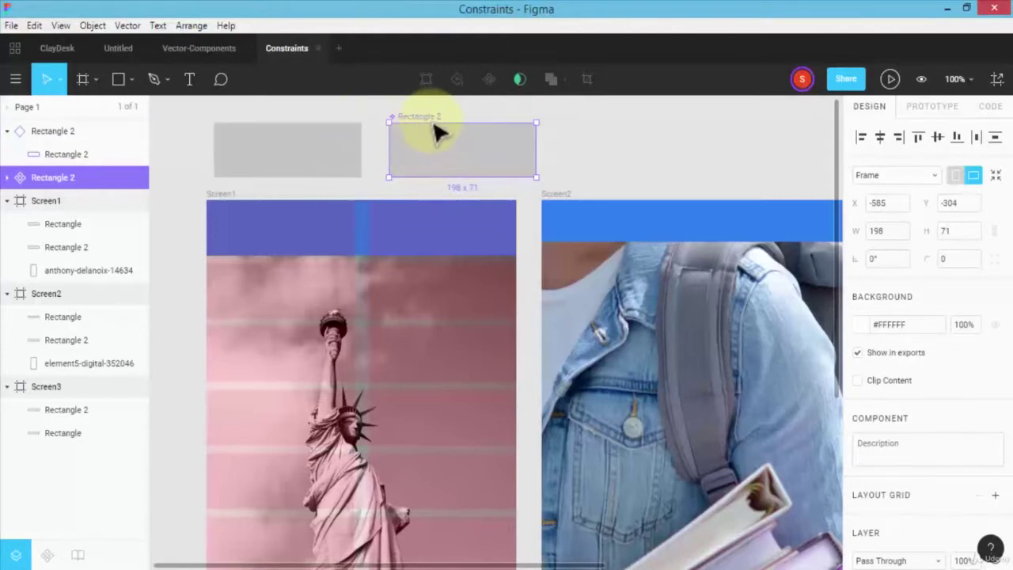
click(294, 180)
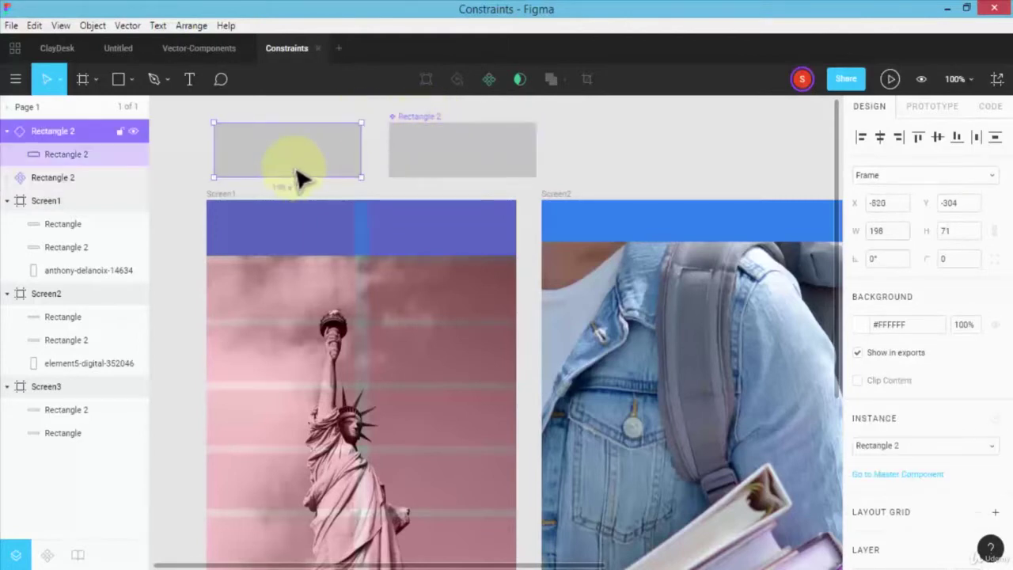
drag(299, 178, 629, 175)
click(467, 163)
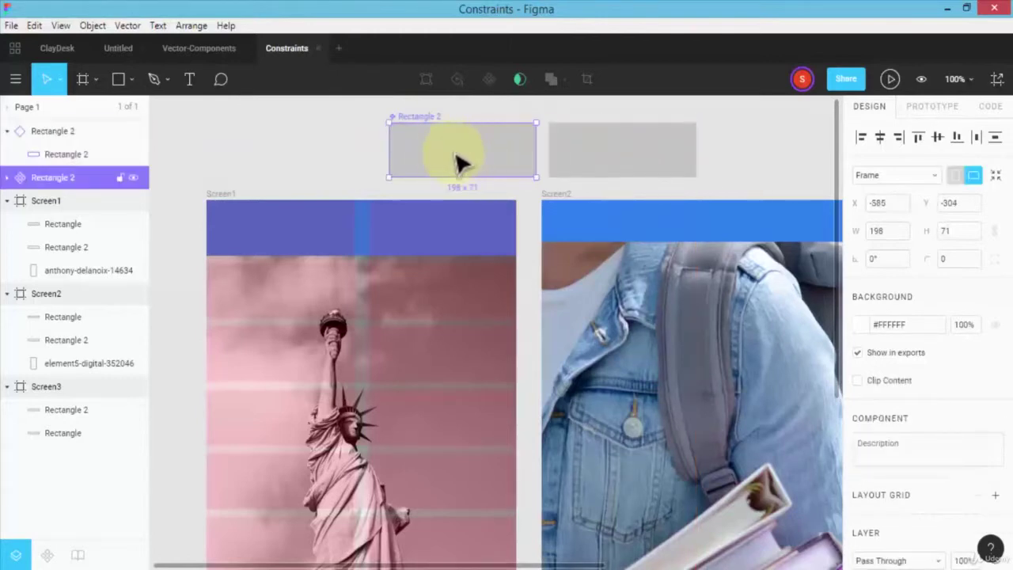
click(633, 152)
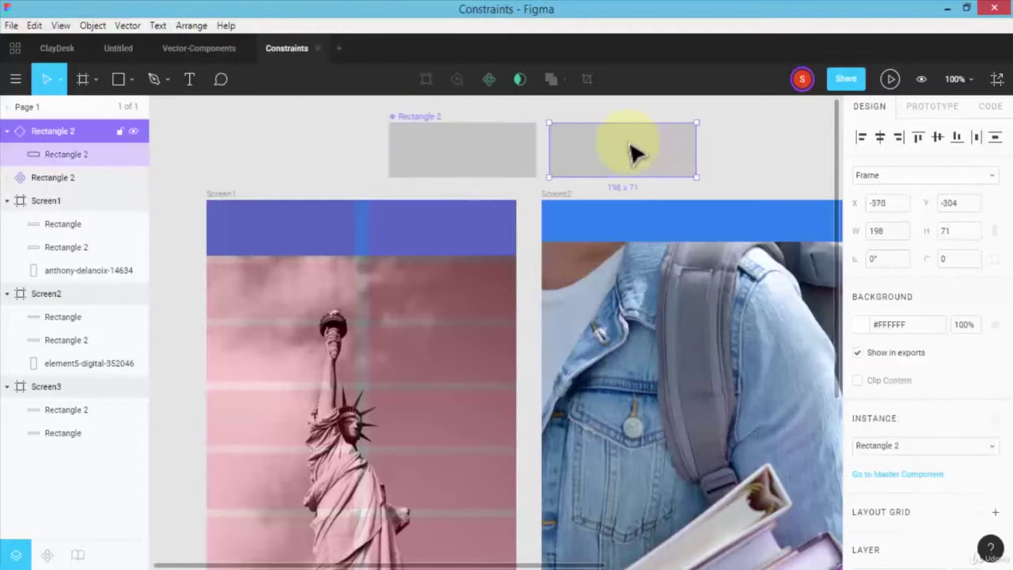
Move both Rectangle 2 boxes together into Screen1 below the header.
drag(311, 135, 622, 158)
drag(424, 205, 293, 288)
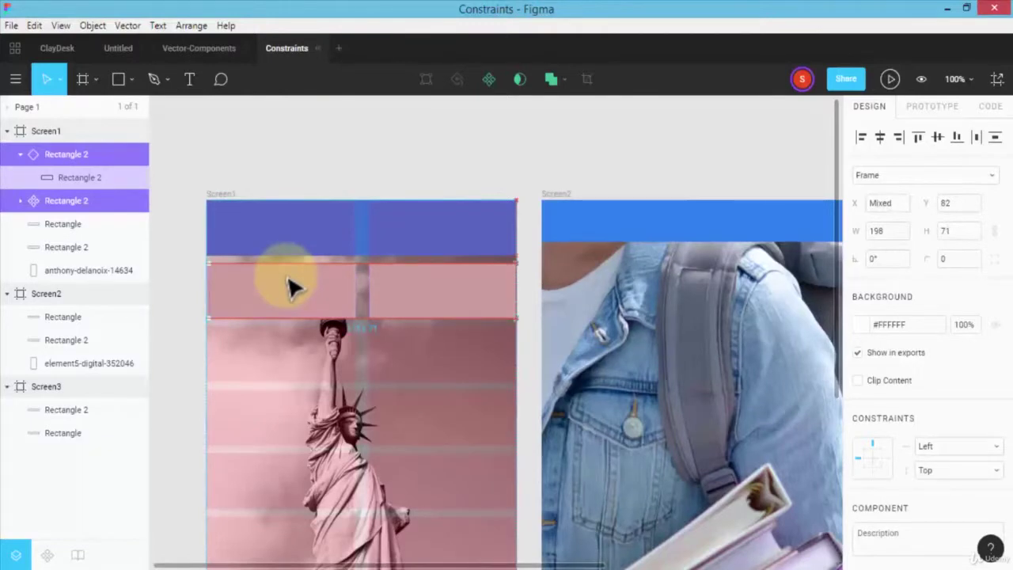
click(398, 293)
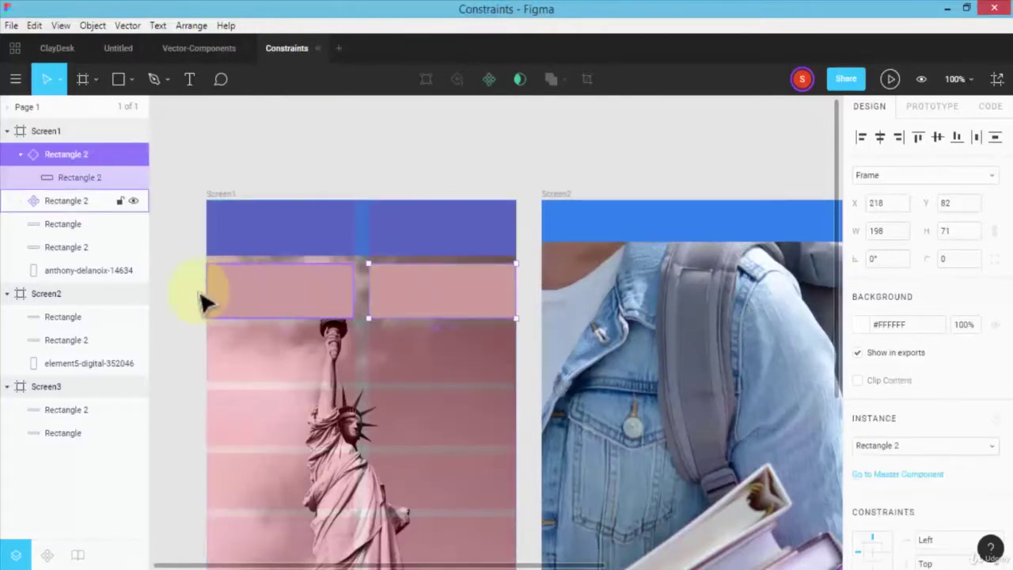
click(266, 293)
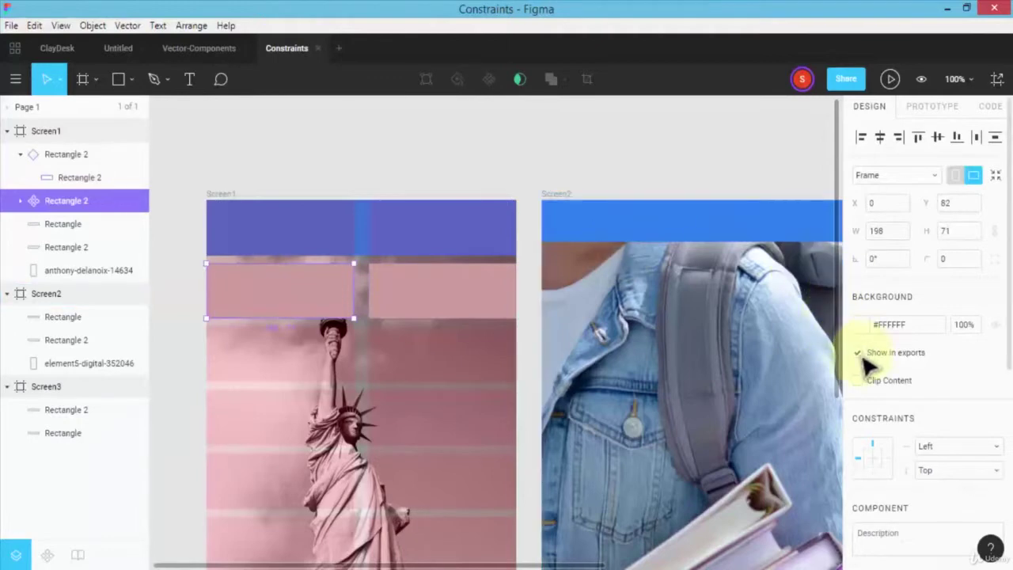
Set the Rectangle 2 component's fill to red #EB5757.
double_click(292, 304)
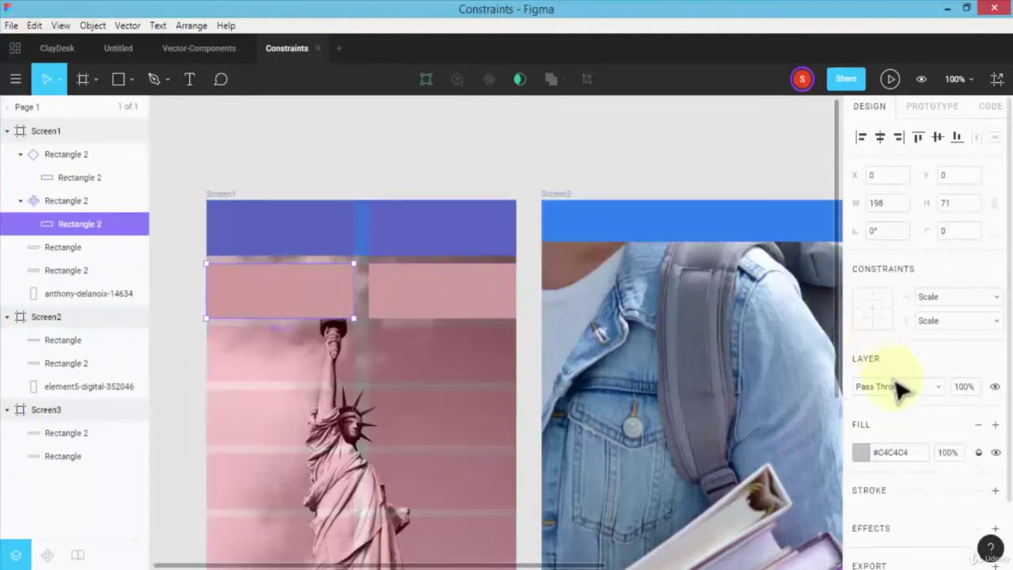
click(860, 452)
click(694, 520)
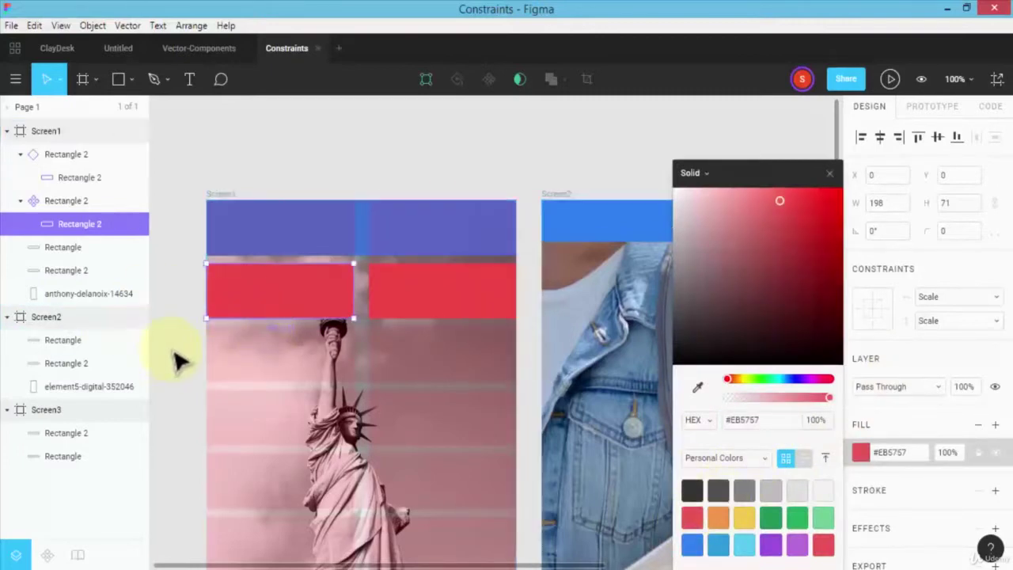
click(269, 296)
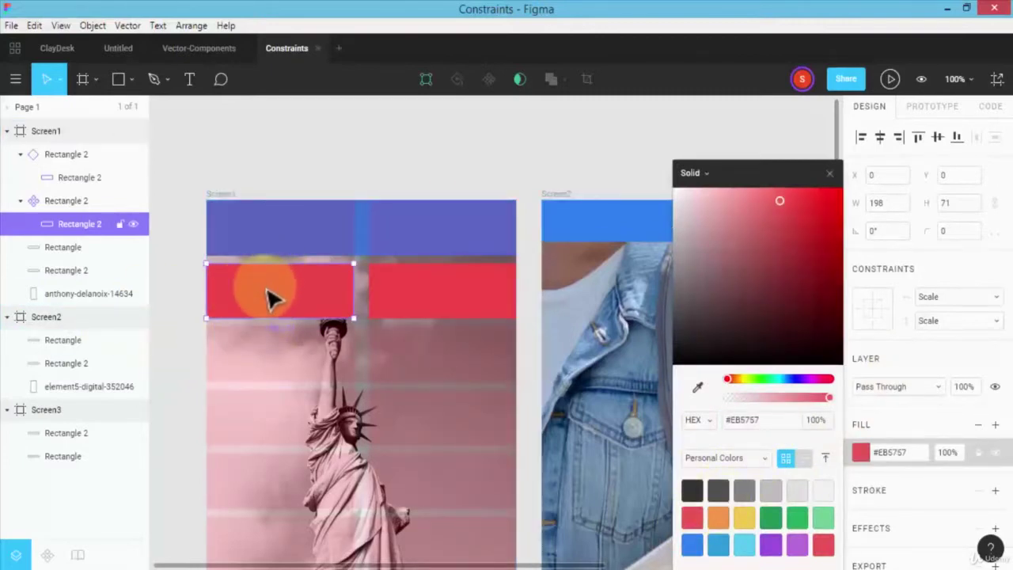
click(192, 293)
click(280, 290)
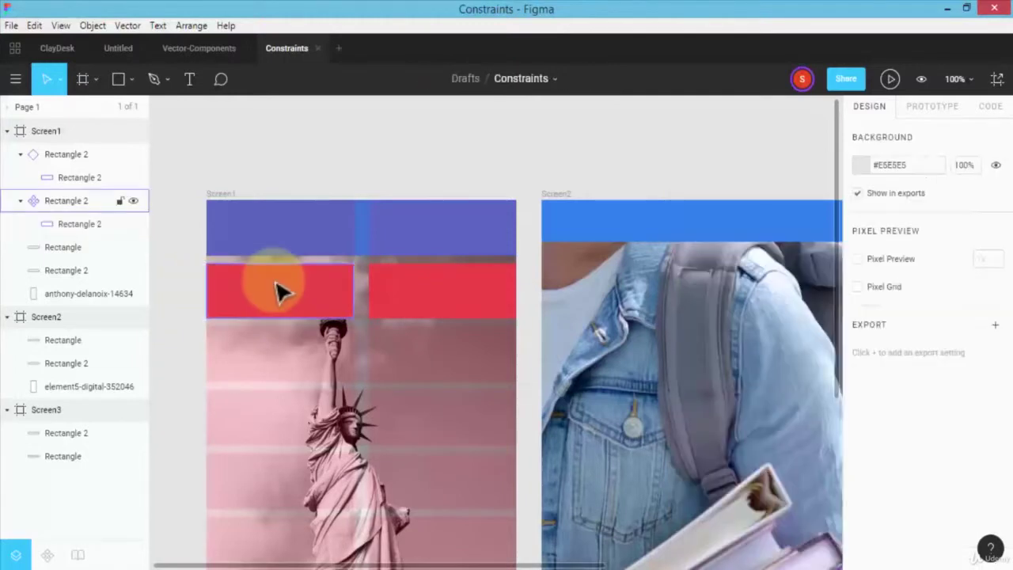
Set the horizontal constraint of the left and right red rectangles to Left & Right.
click(323, 296)
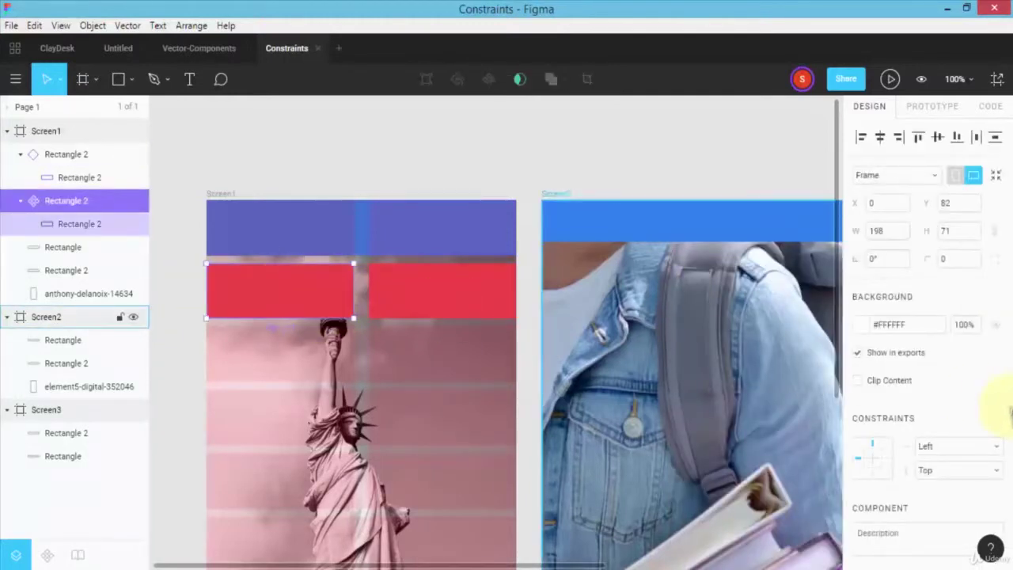
click(942, 449)
click(946, 483)
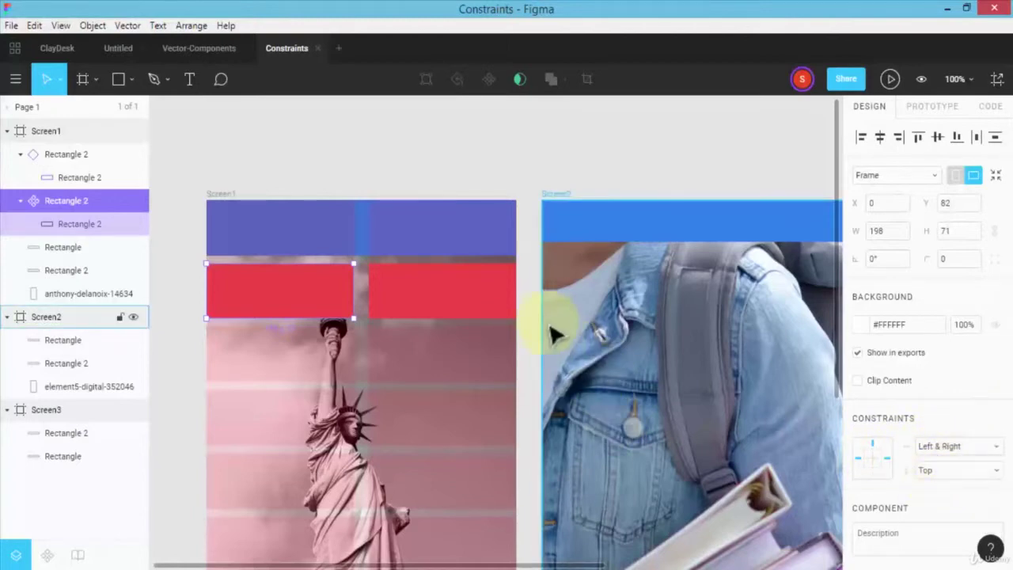
click(438, 303)
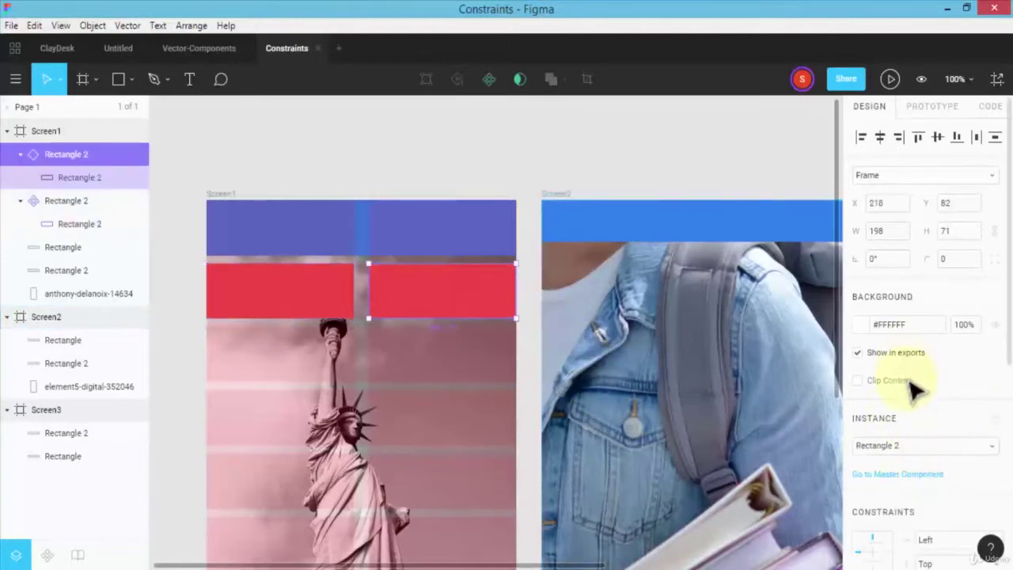
scroll(914, 389, down, 2)
scroll(913, 389, down, 2)
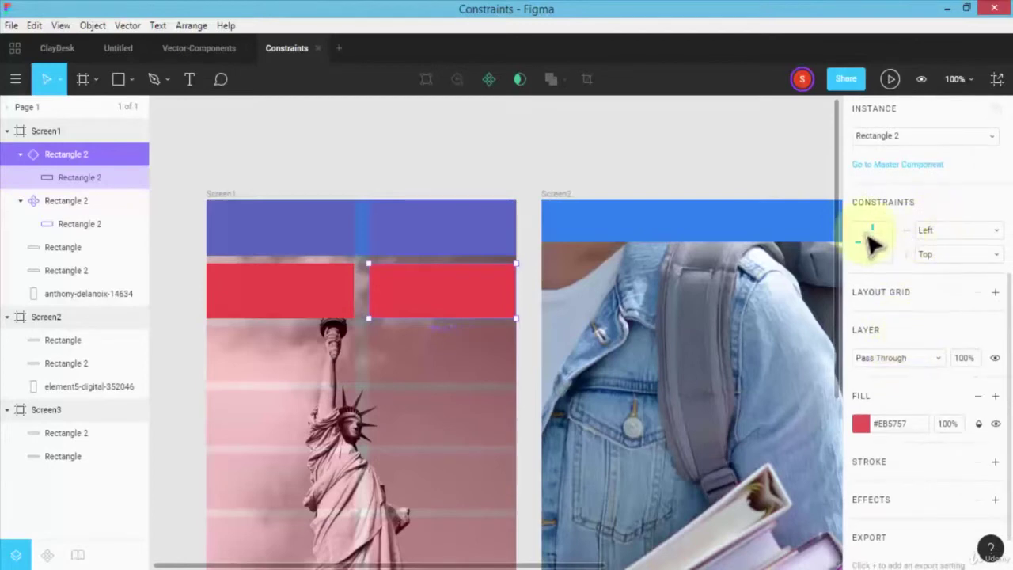
click(955, 237)
click(940, 264)
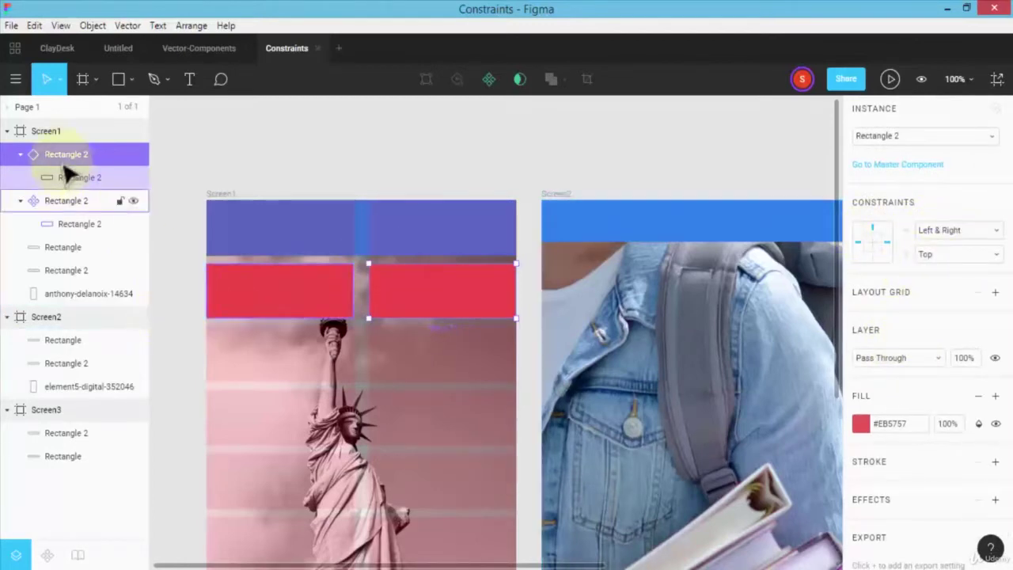
Resize Screen1 narrower and back to 416 wide to check that the boxes stretch, then deselect.
click(57, 137)
drag(211, 366, 212, 387)
click(193, 360)
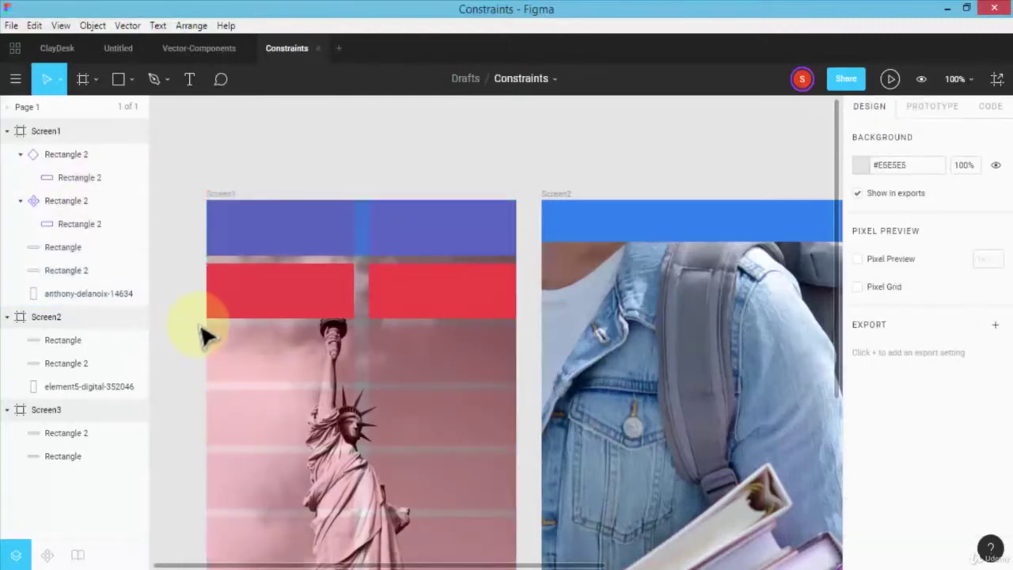
Turn off visibility of Screen1's 2 Columns and 10 Rows layout grids.
click(55, 130)
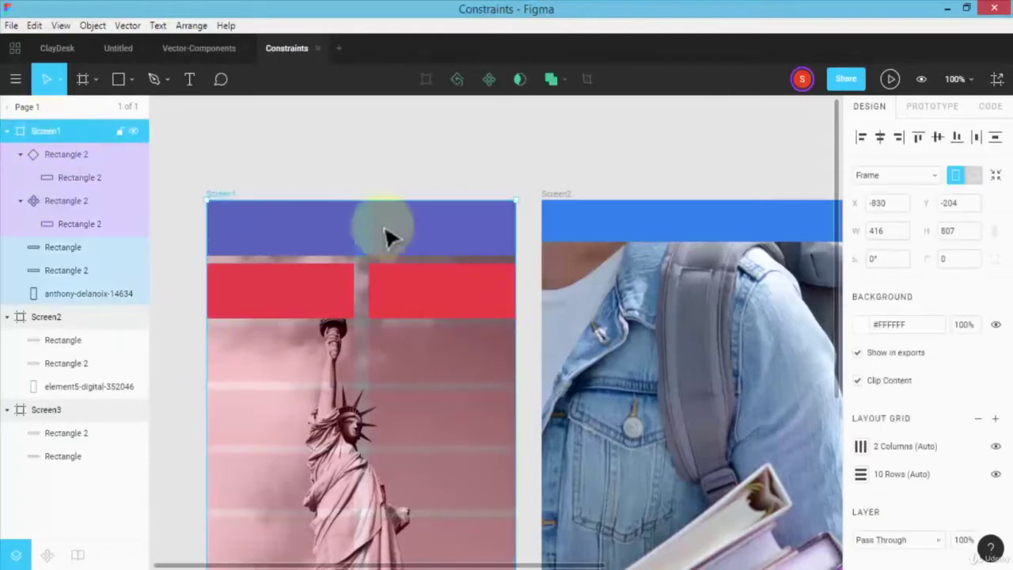
scroll(915, 375, down, 2)
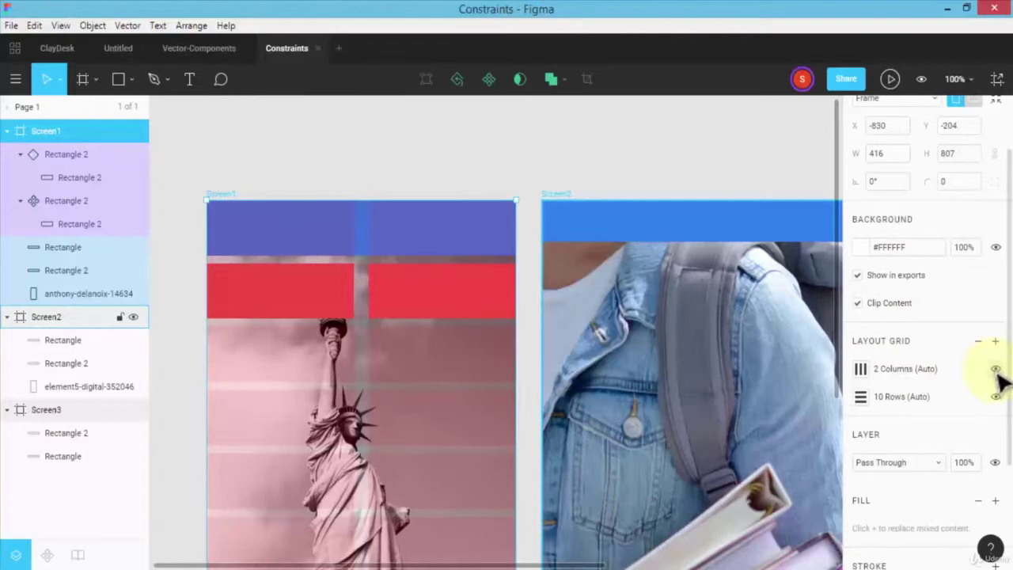
click(996, 369)
click(995, 396)
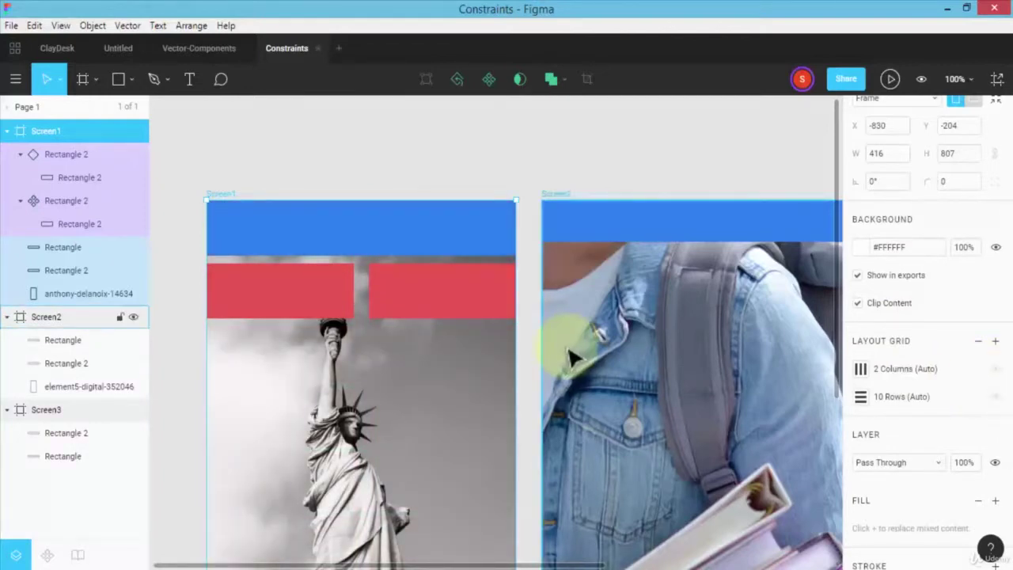
scroll(472, 339, down, 3)
scroll(459, 331, down, 2)
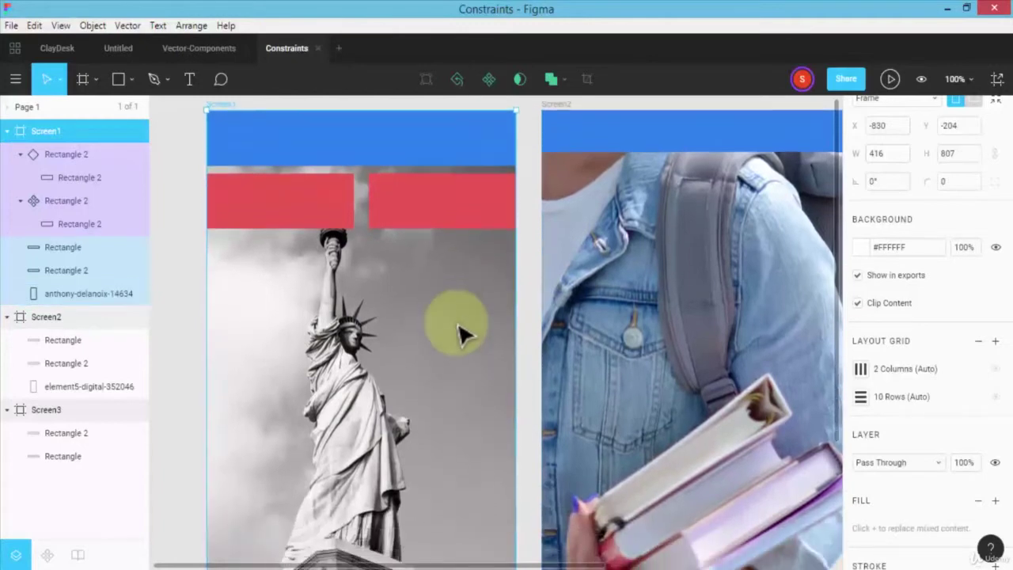